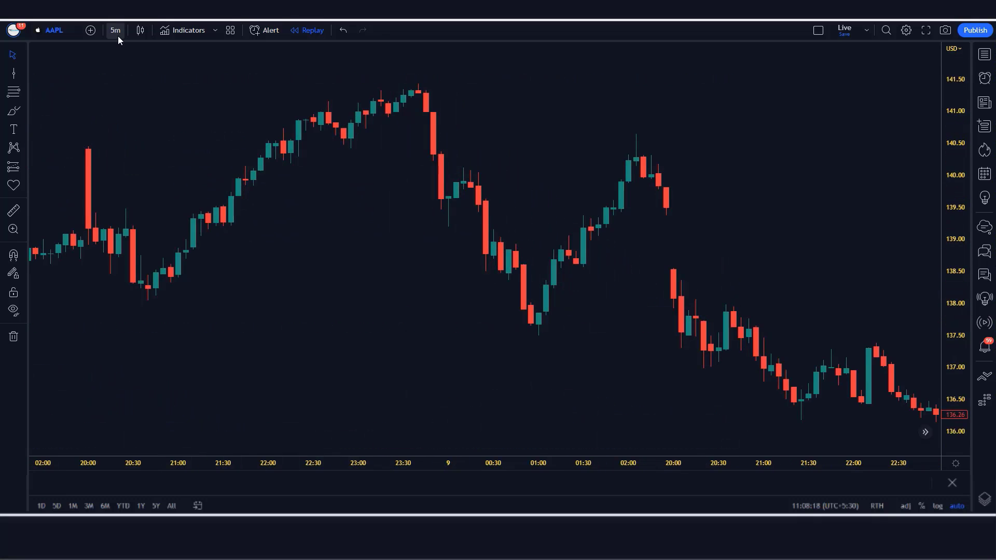
# - Set the AAPL chart to the 5-minute timeframe and add the CM Gann Swing High Low V2 community indicator
pyautogui.click(116, 32)
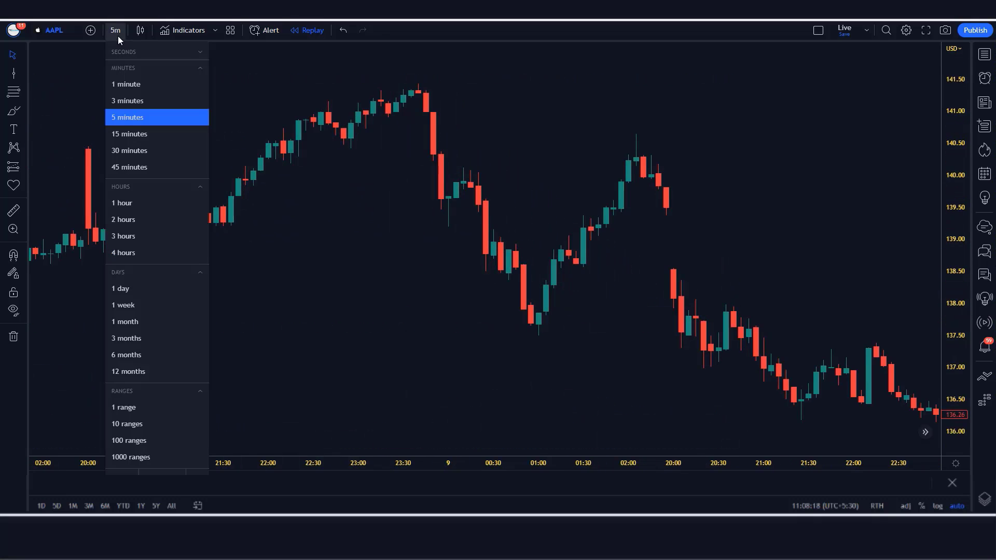
pyautogui.click(108, 117)
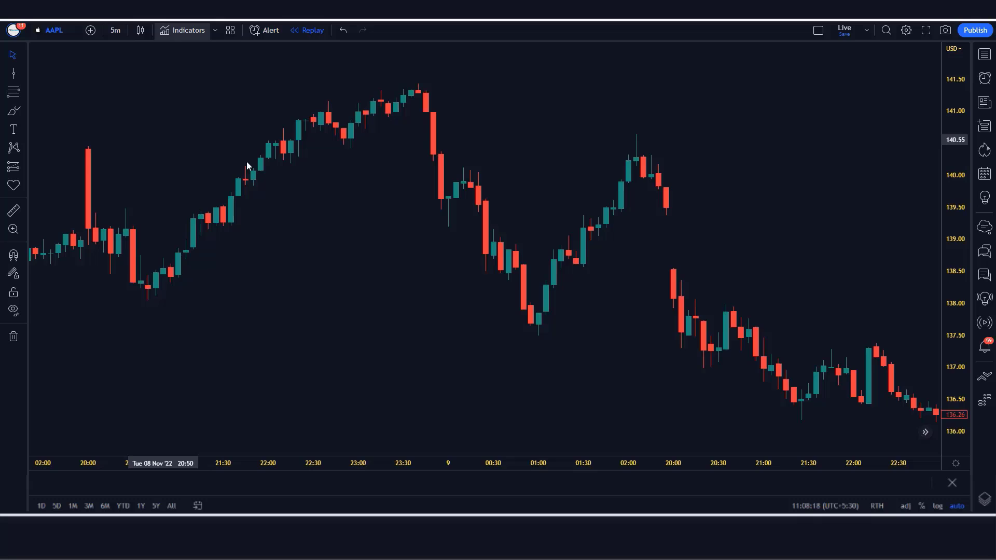
pyautogui.press('/')
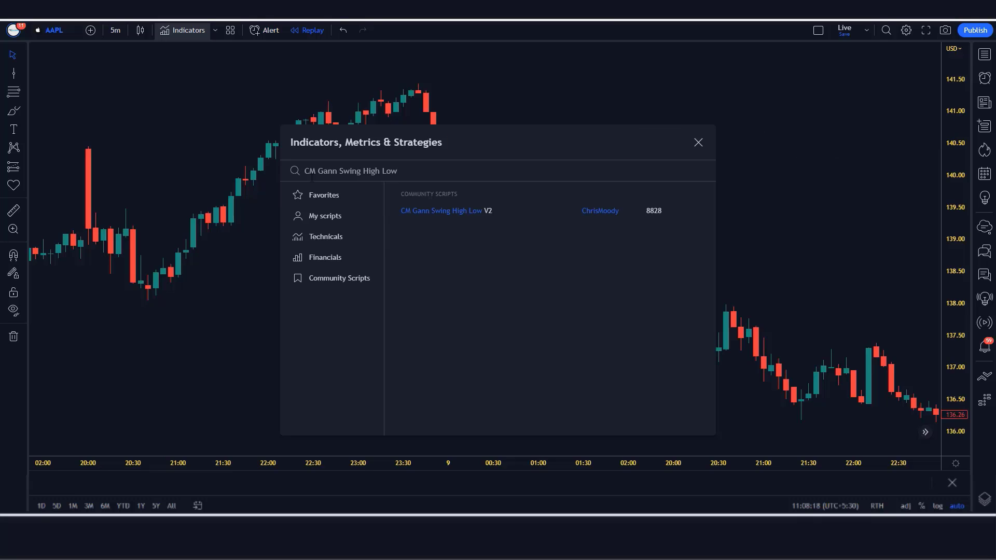
pyautogui.click(486, 212)
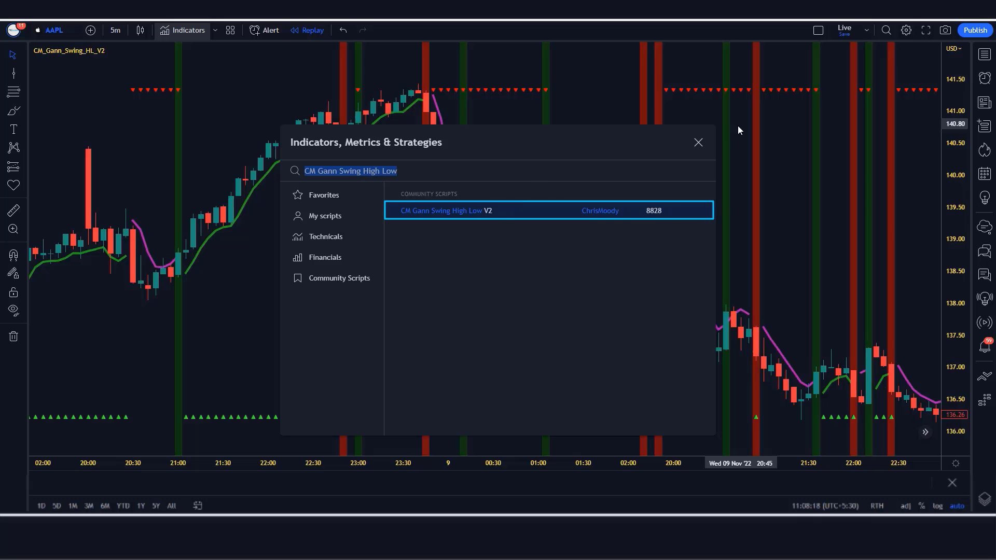
pyautogui.click(698, 142)
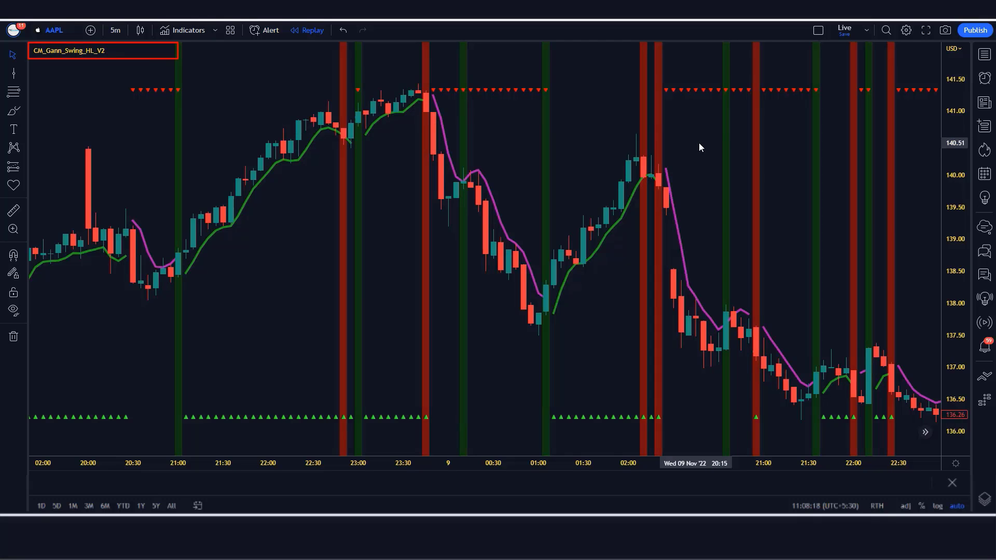
# - Hide the Gann Swing indicator's bar colors, background colors and triangle plots, and set its Moving Average Period to 200
pyautogui.click(129, 51)
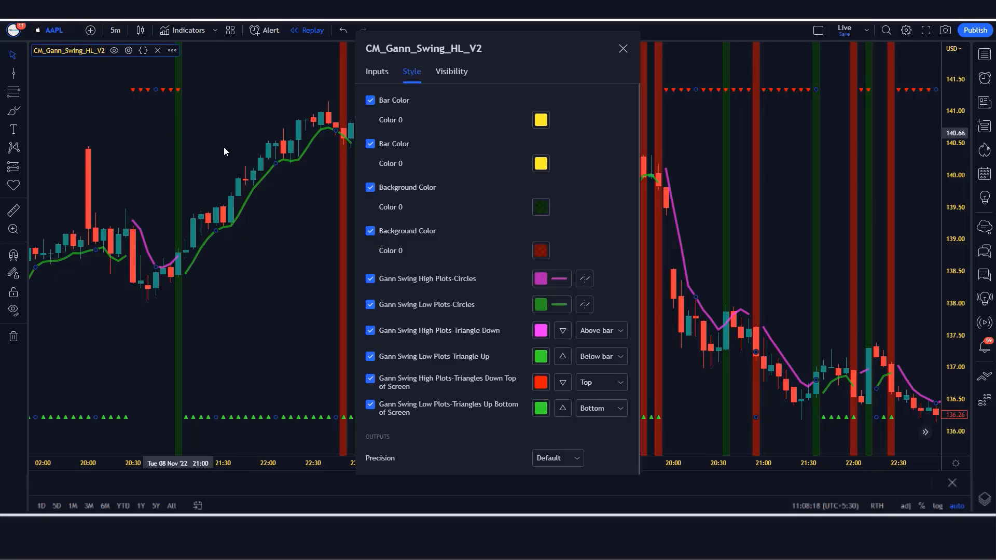
pyautogui.click(369, 187)
pyautogui.click(369, 231)
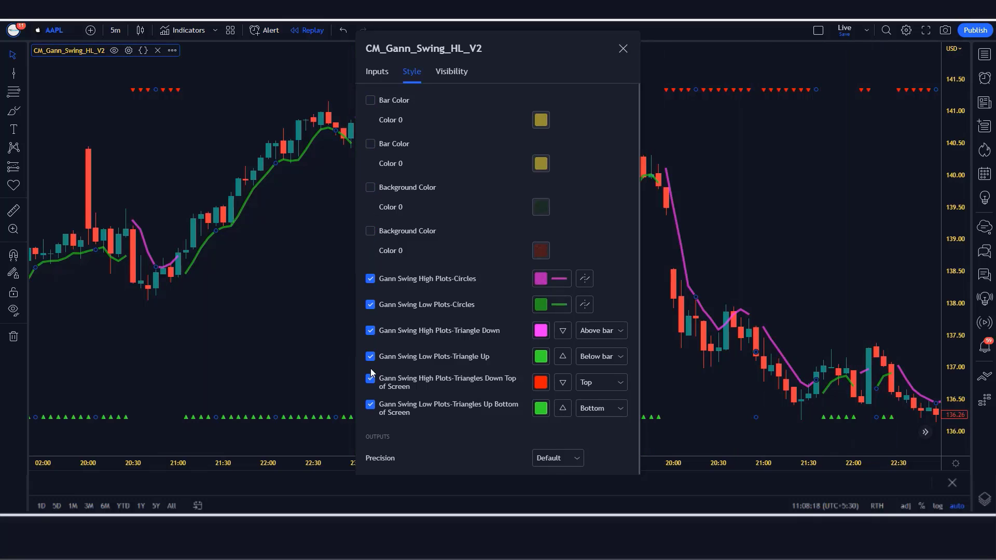
pyautogui.click(383, 72)
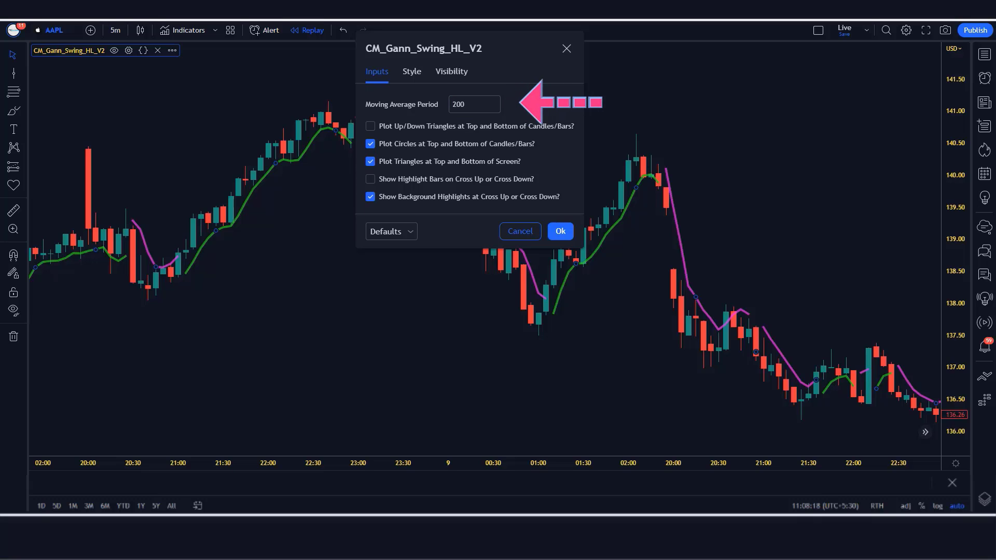
pyautogui.press('Return')
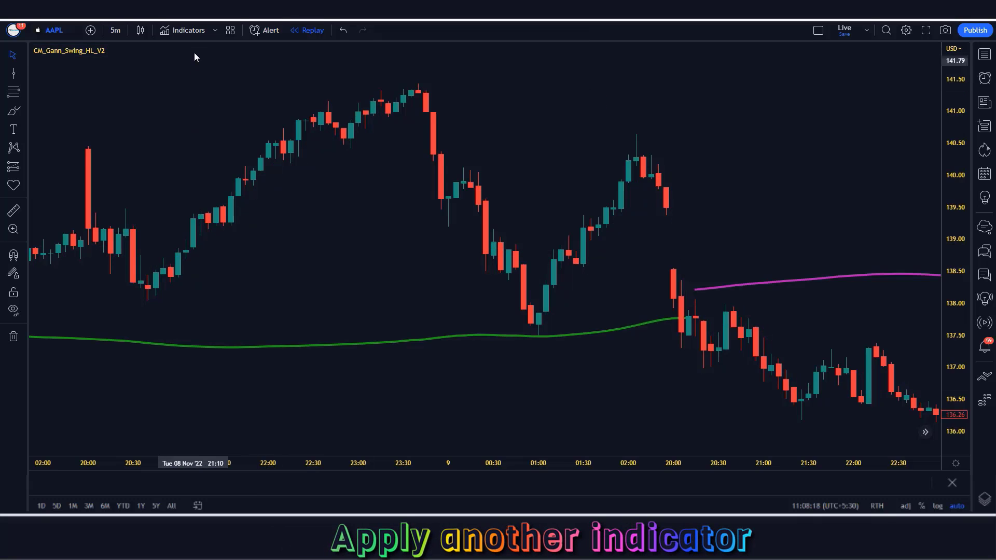
# - Add the CM_Williams_Vix_Fix Finds Market Bottoms community indicator to the chart
pyautogui.click(186, 31)
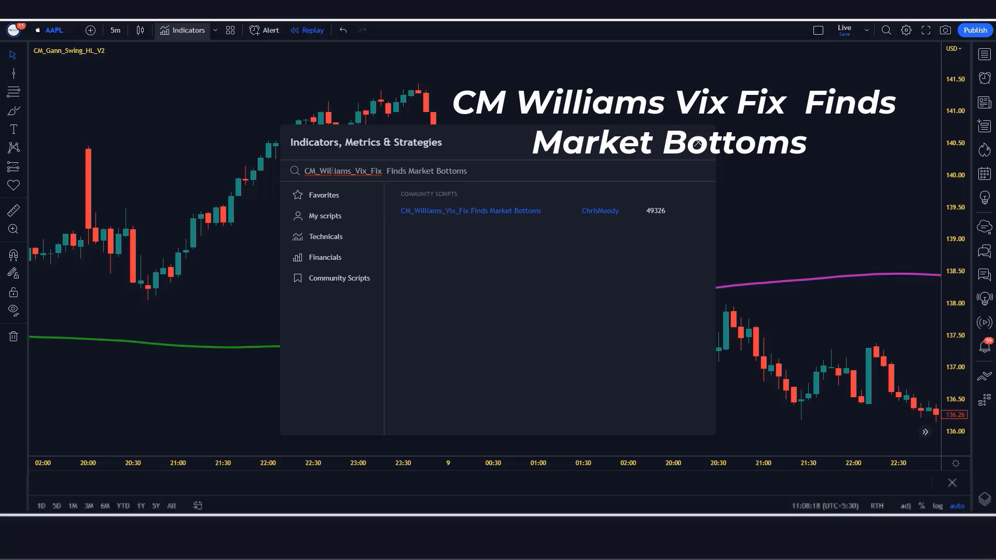
pyautogui.click(469, 211)
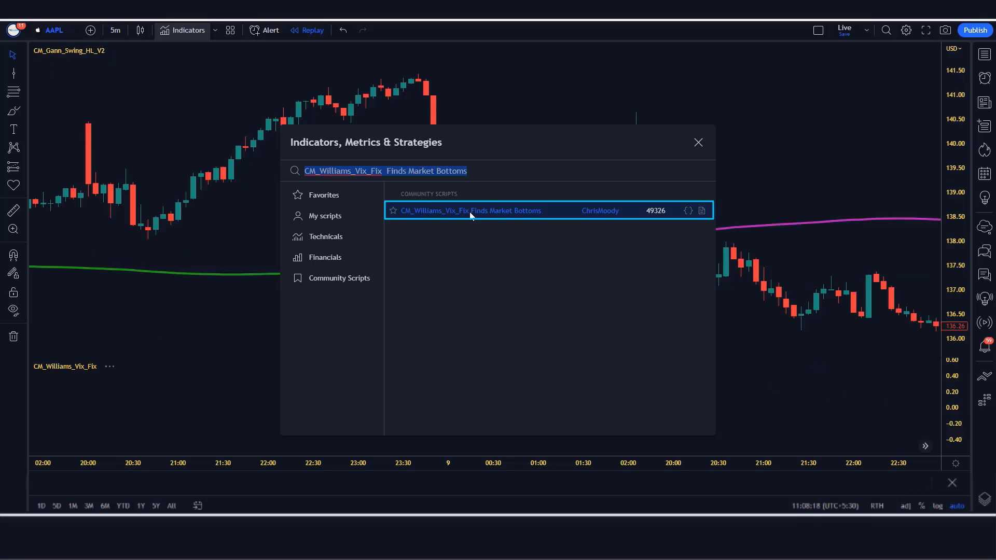
pyautogui.click(697, 143)
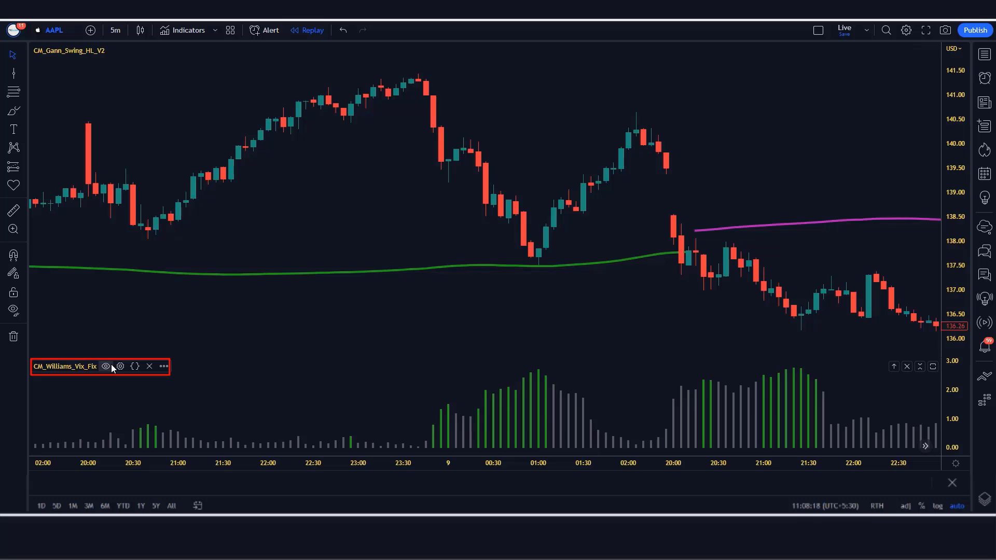
# - Set the Vix Fix LookBack Period Standard Deviation High to 15, Bollinger Band Length 21, Standard Deviation Up 5 and Look Back Period Percentile High 8
pyautogui.click(120, 366)
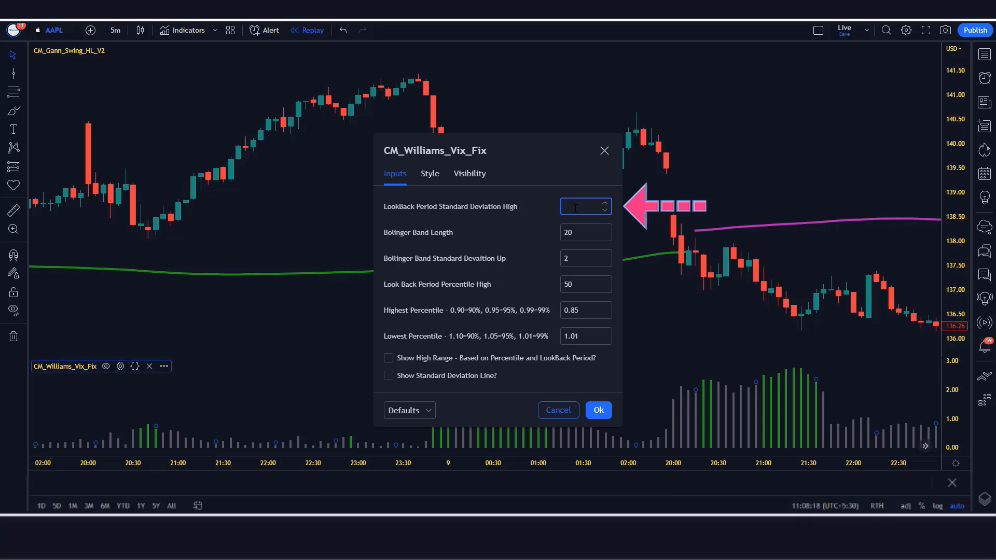
pyautogui.click(577, 233)
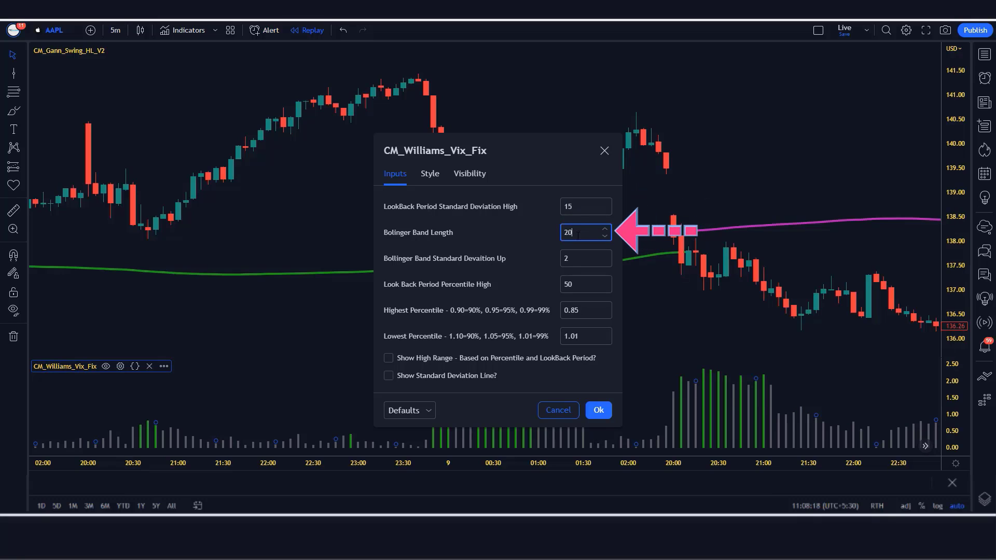
pyautogui.click(524, 254)
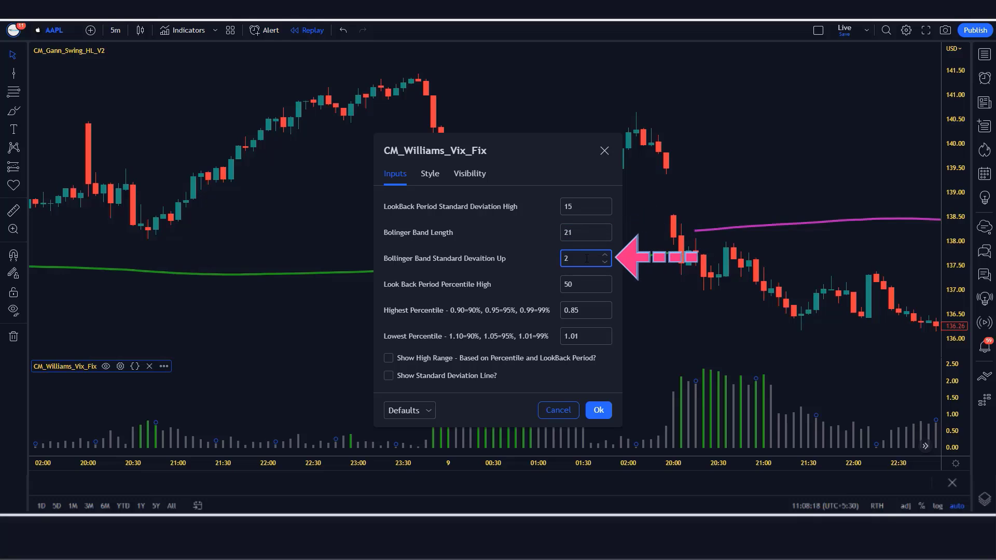
pyautogui.write('5')
pyautogui.click(521, 264)
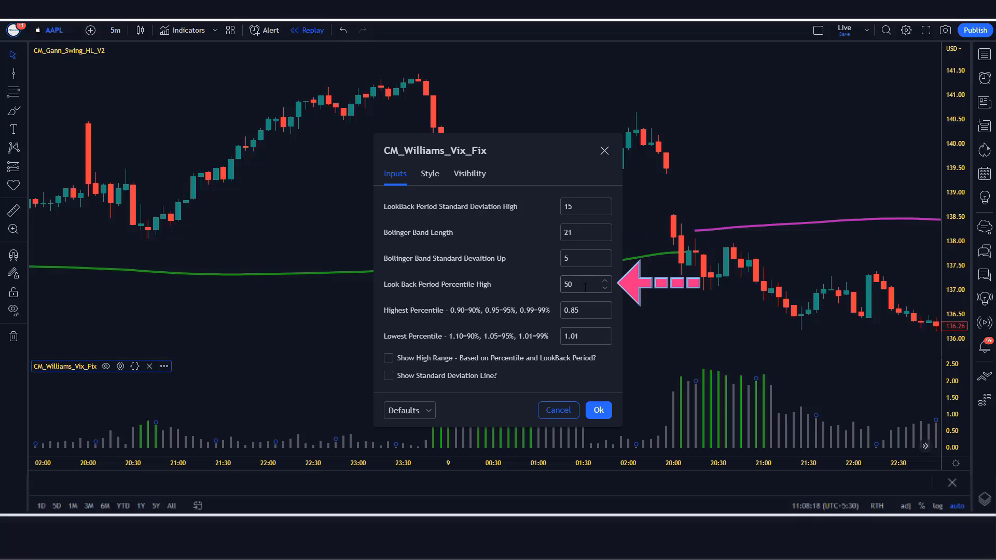
pyautogui.click(585, 286)
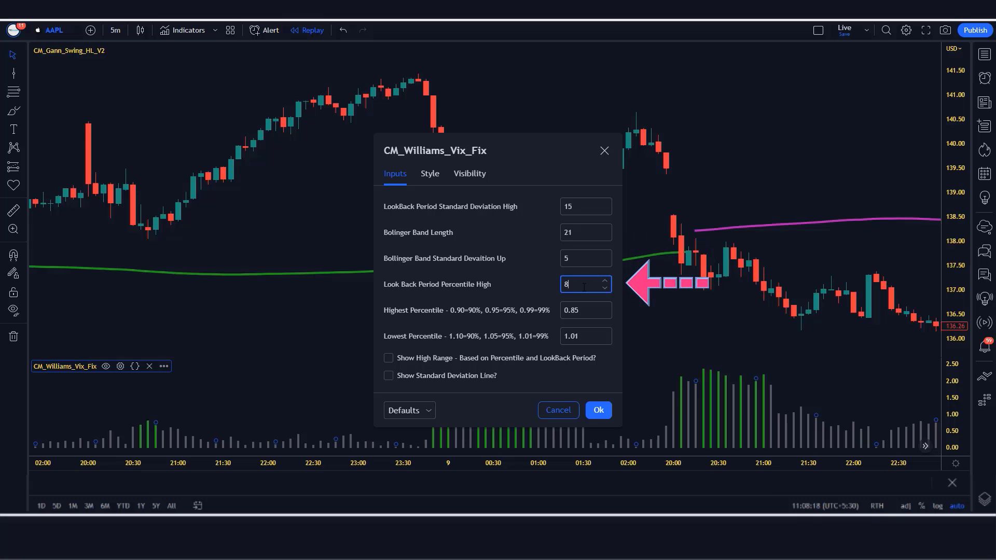
pyautogui.write('8')
pyautogui.click(533, 284)
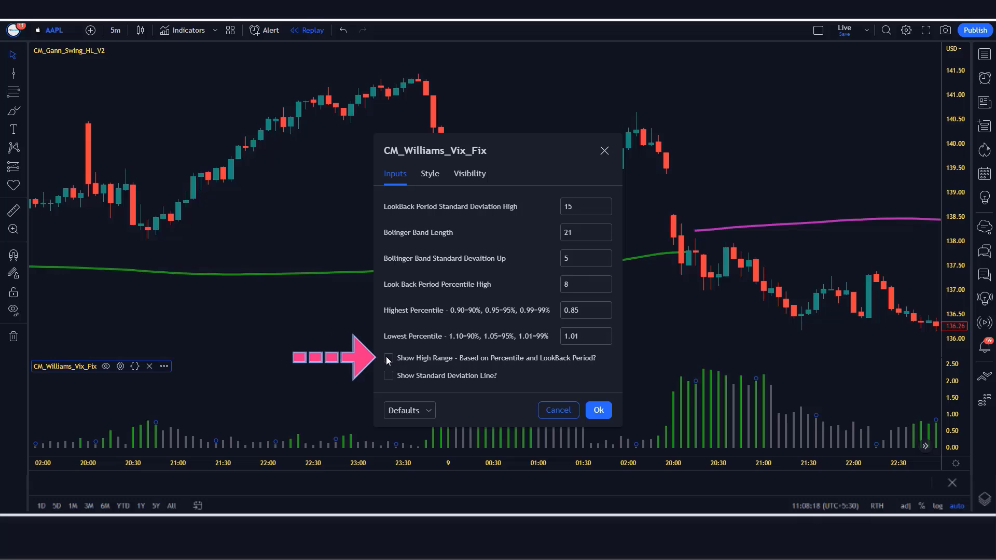
# - Enable the Vix Fix high range display, change the Williams Vix Fix Color 0 to blue, and apply the settings
pyautogui.click(430, 175)
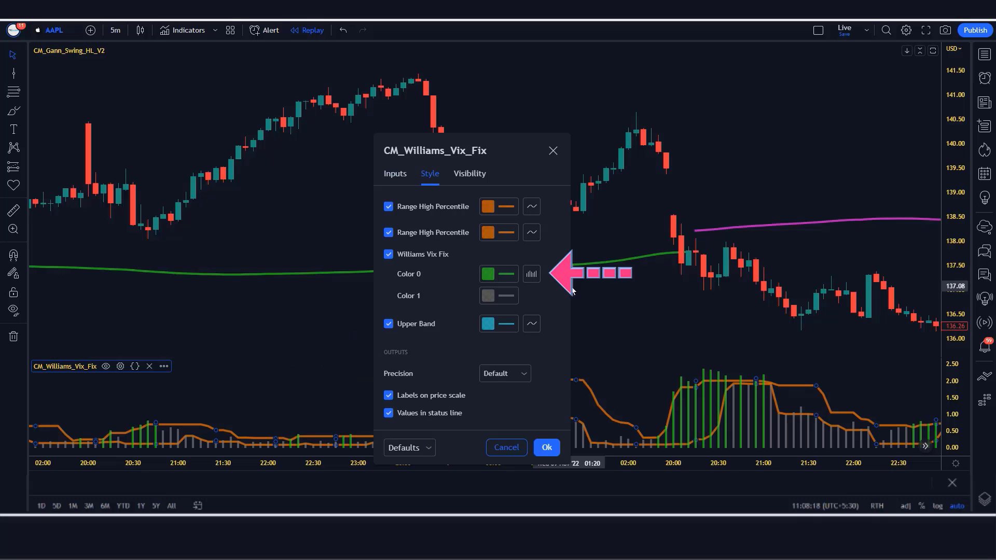
pyautogui.click(504, 276)
pyautogui.click(562, 307)
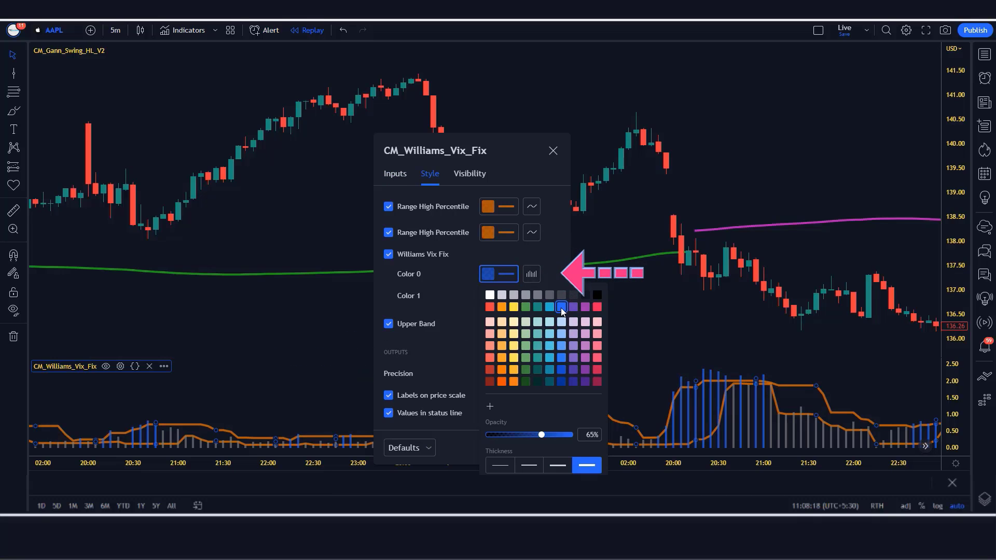
pyautogui.click(598, 265)
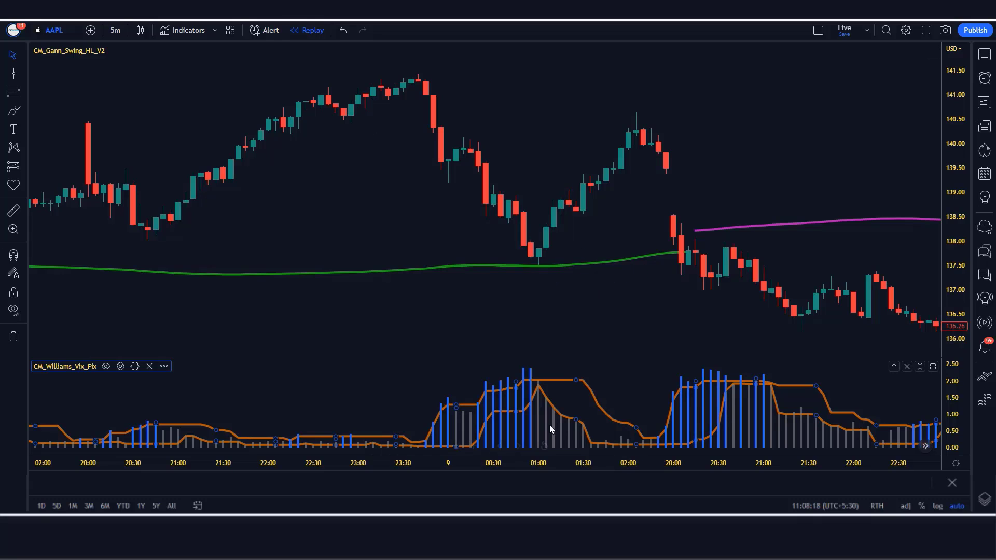
pyautogui.click(545, 320)
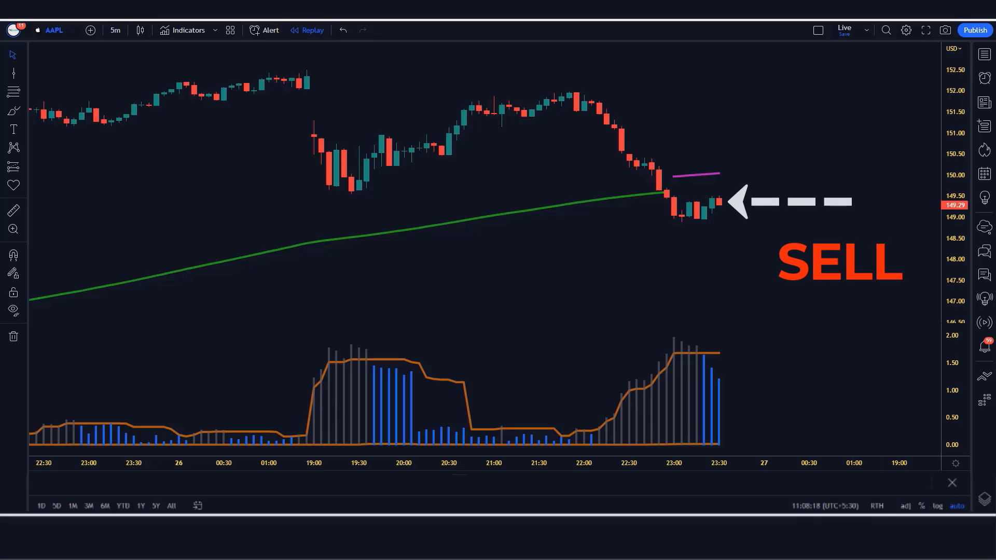
# - Place a short position at 149.37 on the sell candle, with the stop at 151.93 and the target at 145.50
pyautogui.click(719, 201)
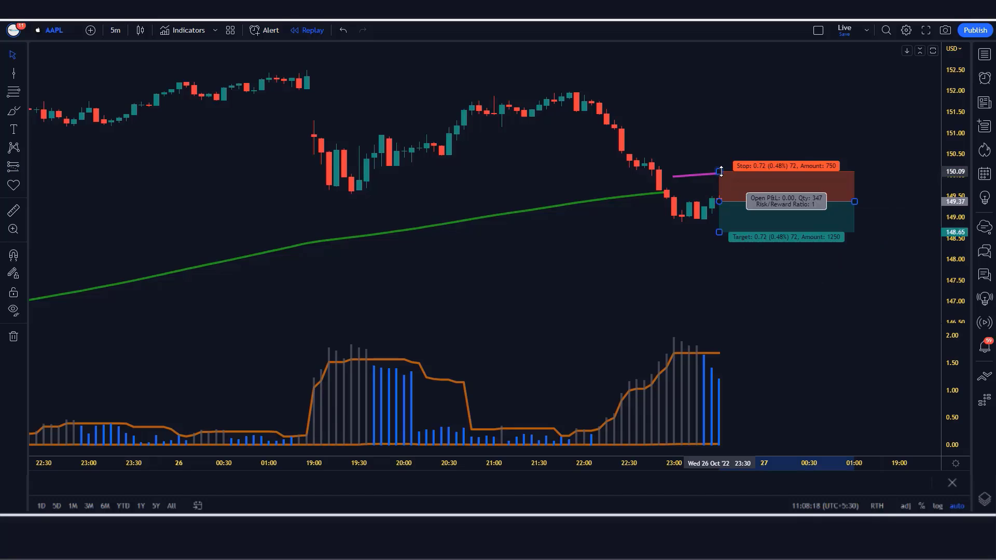
pyautogui.moveTo(720, 171); pyautogui.dragTo(745, 94)
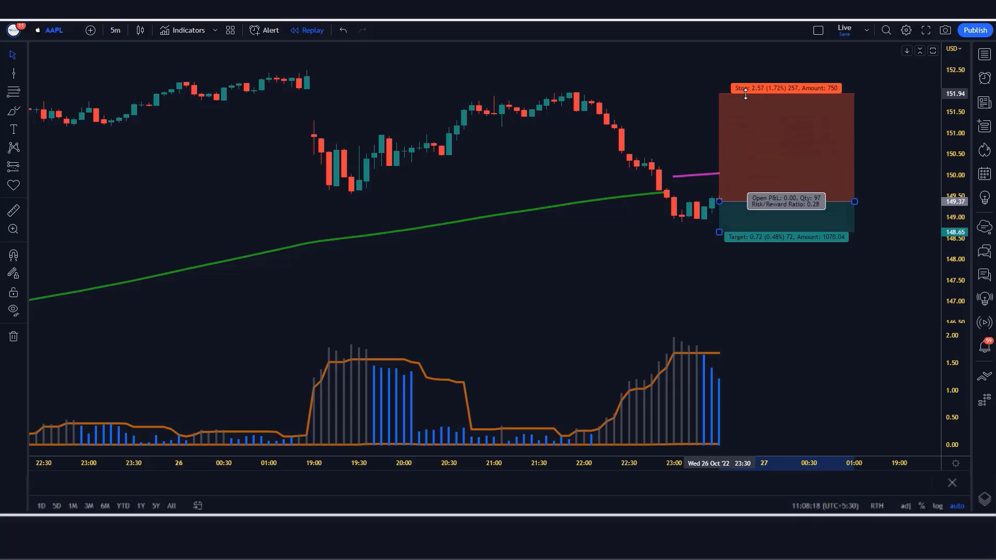
pyautogui.moveTo(719, 232)
pyautogui.mouseDown()
pyautogui.moveTo(717, 322)
pyautogui.moveTo(719, 233)
pyautogui.mouseUp()
pyautogui.click(882, 289)
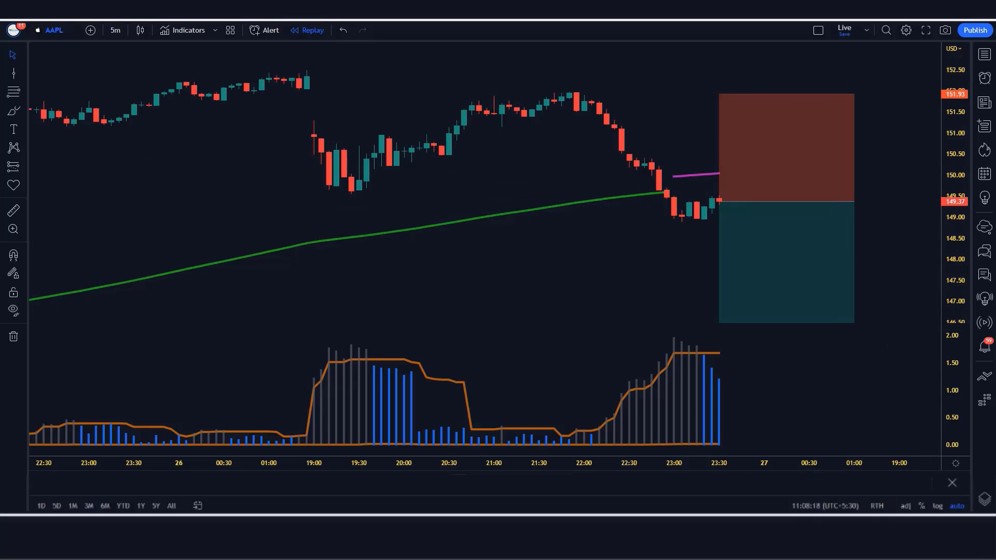
# - Advance the bar replay and extend the short position's time span with the price, ending it at about 22:15 on 27 Oct
pyautogui.hotkey('shift', 'Down')
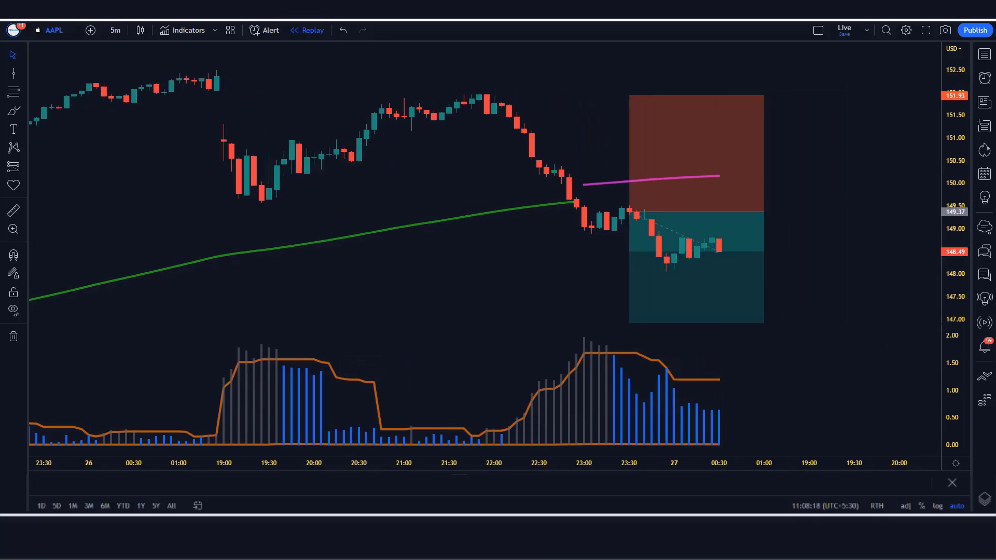
pyautogui.moveTo(722, 224); pyautogui.dragTo(841, 224)
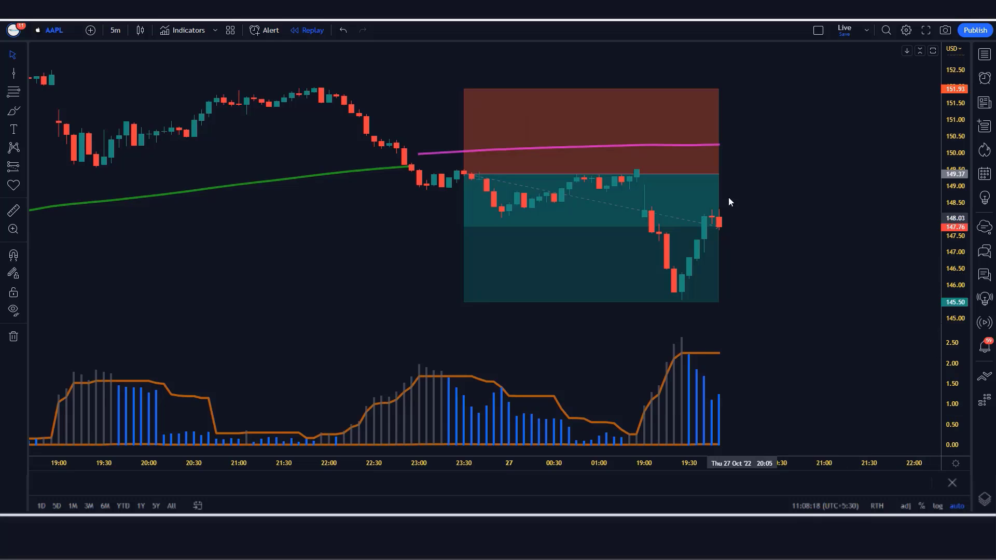
pyautogui.moveTo(729, 200); pyautogui.dragTo(877, 257)
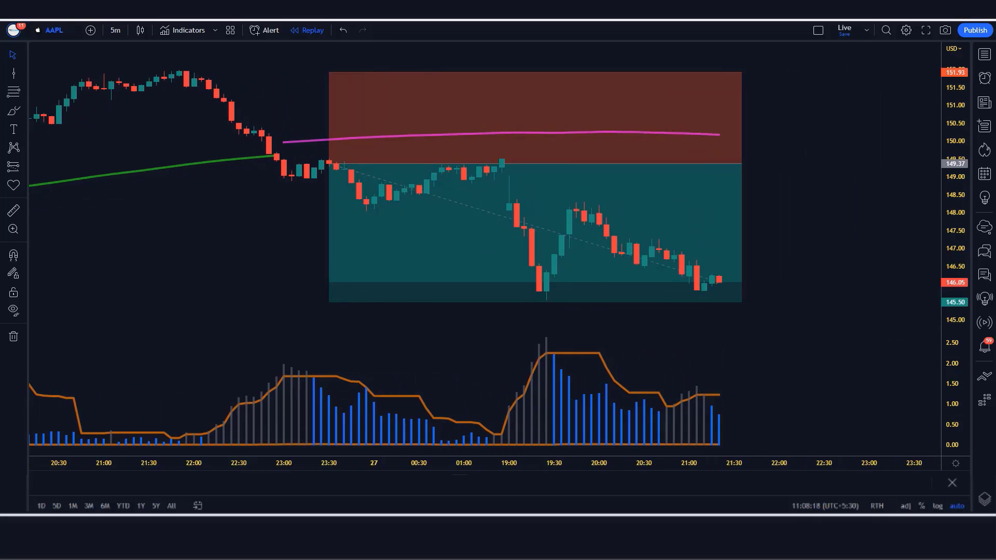
pyautogui.moveTo(717, 165); pyautogui.dragTo(830, 167)
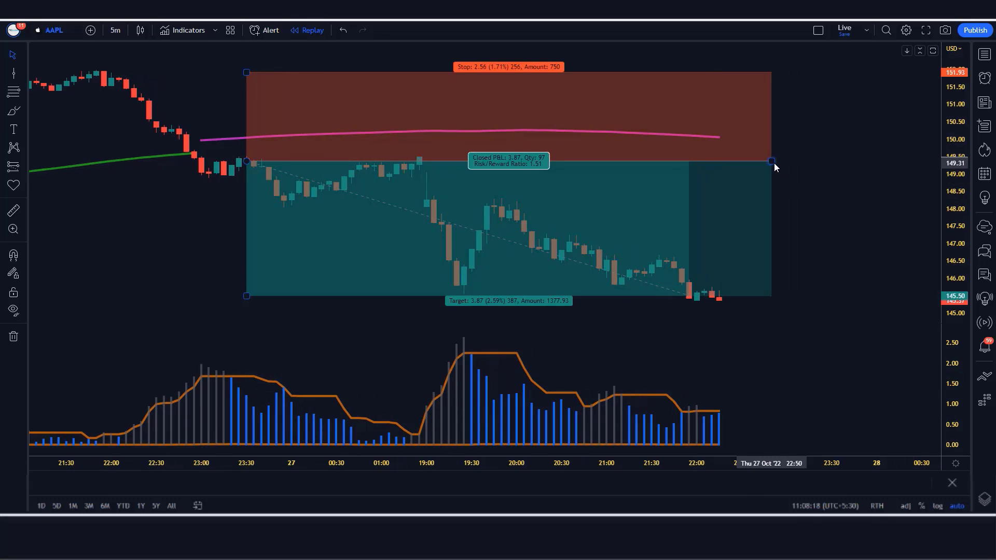
pyautogui.moveTo(772, 162); pyautogui.dragTo(717, 211)
pyautogui.click(767, 283)
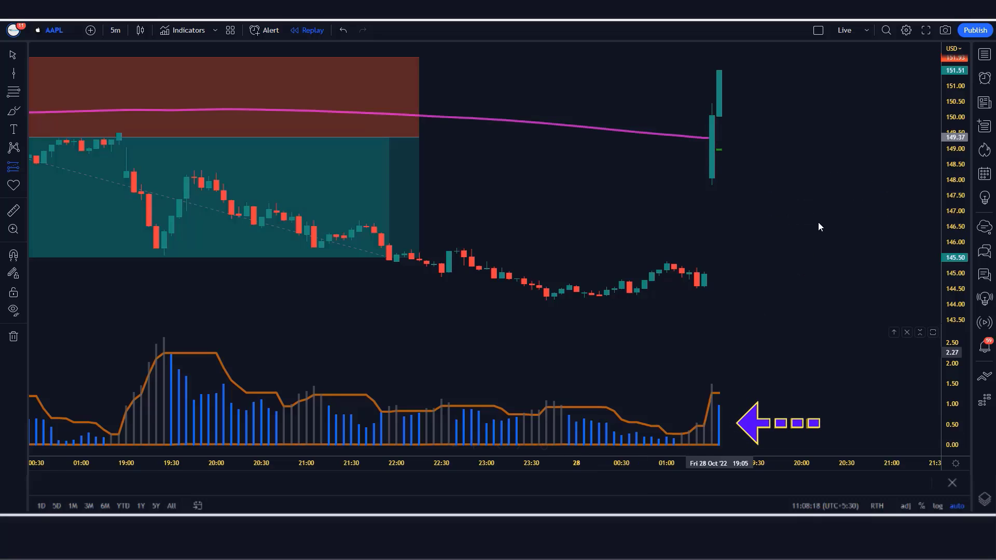
# - Place a long position on the 19:05 candle of 28 Oct, with a stop distance of 3.60 and a target distance of 5.45
pyautogui.click(719, 73)
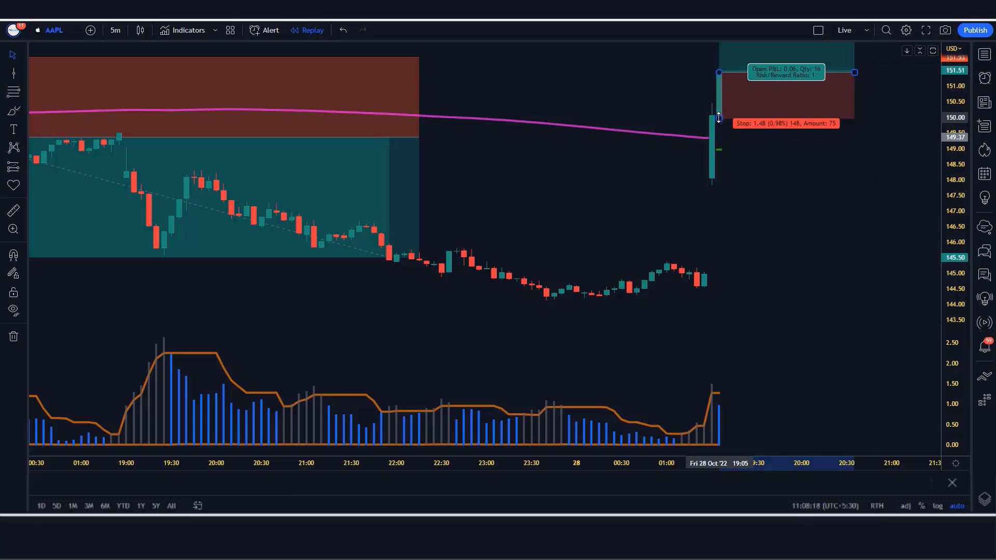
pyautogui.moveTo(719, 118); pyautogui.dragTo(723, 188)
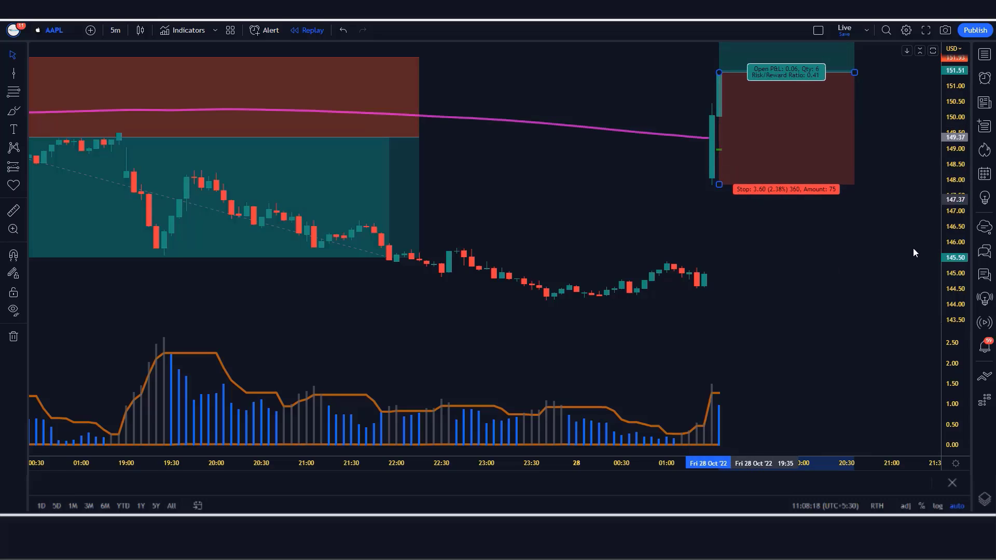
pyautogui.scroll(-3, 959, 201)
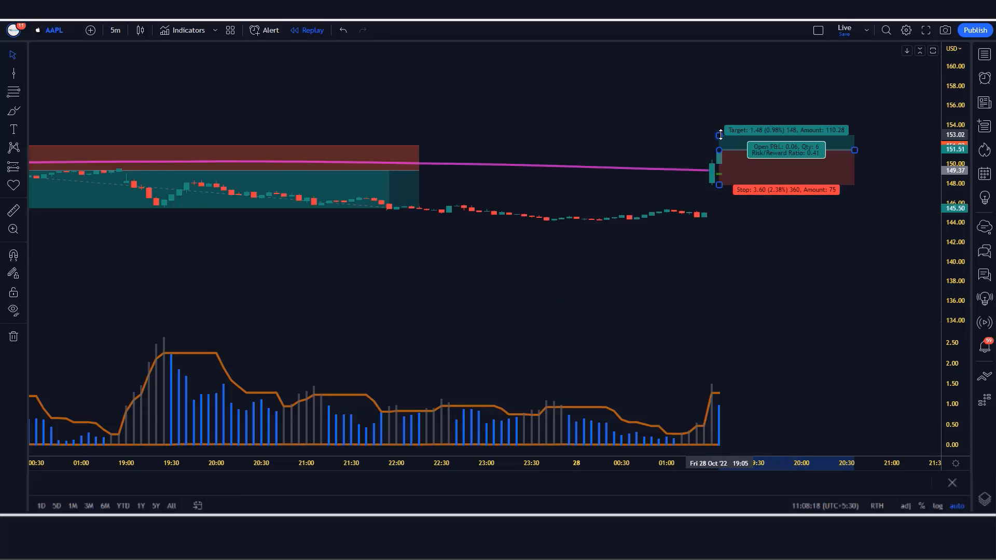
pyautogui.moveTo(720, 135); pyautogui.dragTo(726, 97)
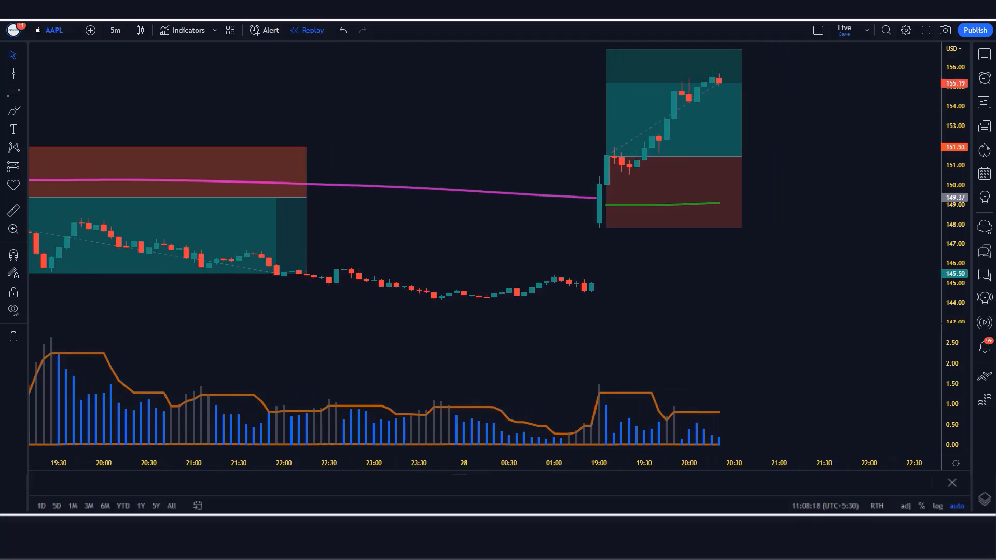
# - Advance the bar replay and extend the long position's time span with the price, ending it at about 22:35 on 28 Oct
pyautogui.click(714, 164)
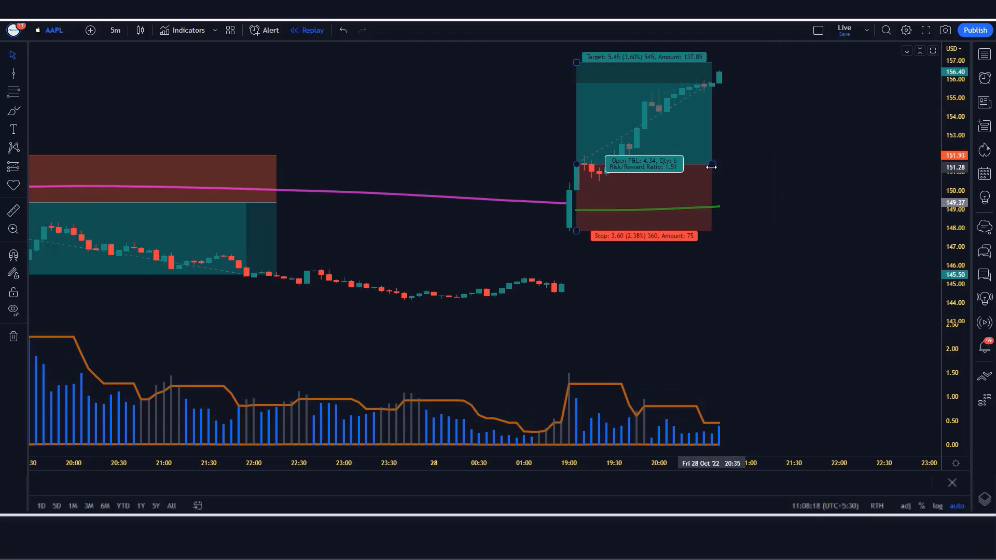
pyautogui.moveTo(713, 164); pyautogui.dragTo(809, 200)
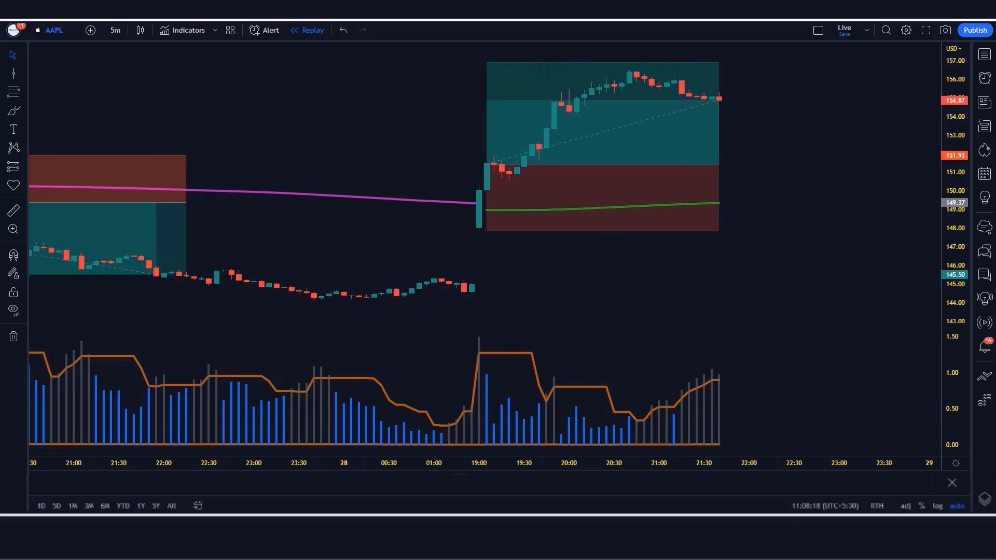
pyautogui.moveTo(720, 164); pyautogui.dragTo(802, 164)
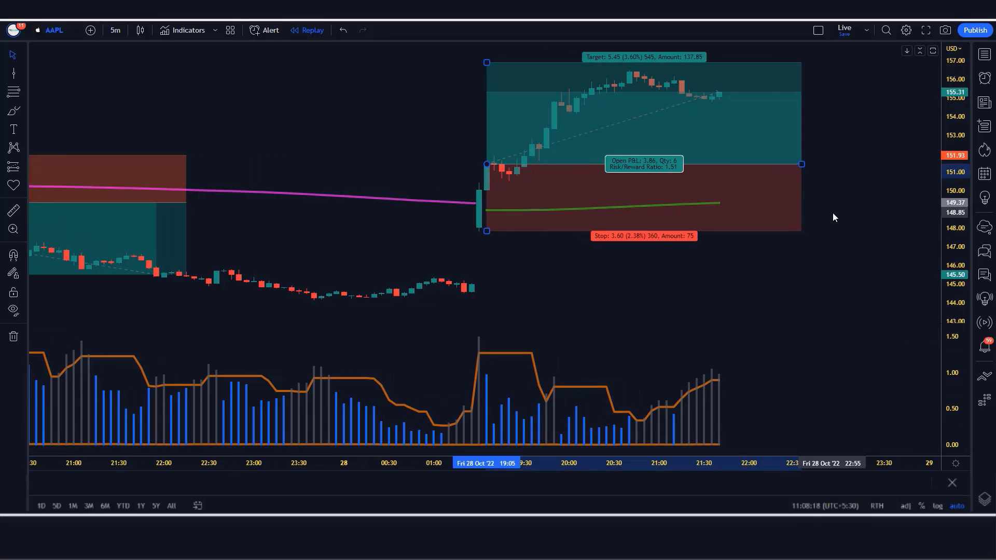
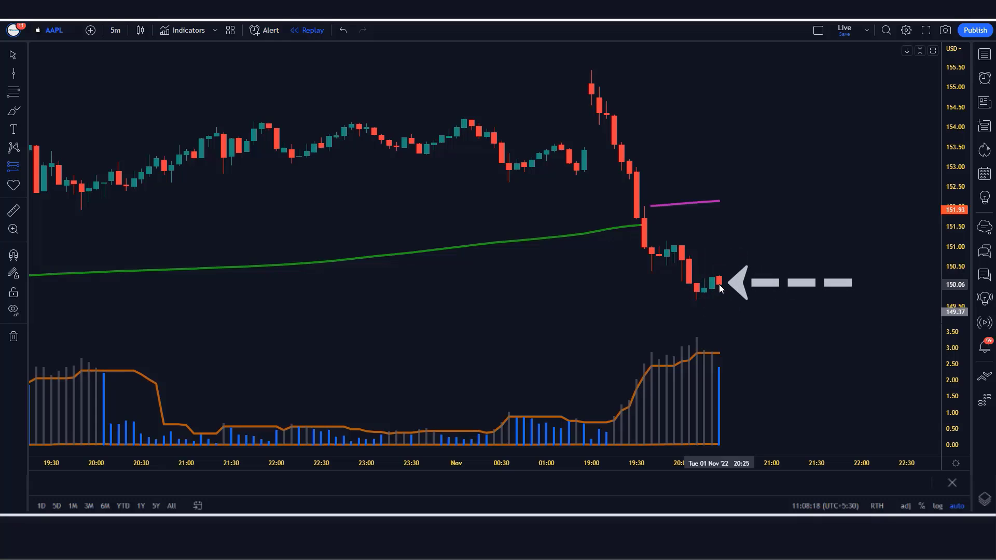
# - Place a short position at 150.06 on the 20:25 candle of 1 Nov, with the stop at 151.20 and the target at 148.27
pyautogui.click(719, 284)
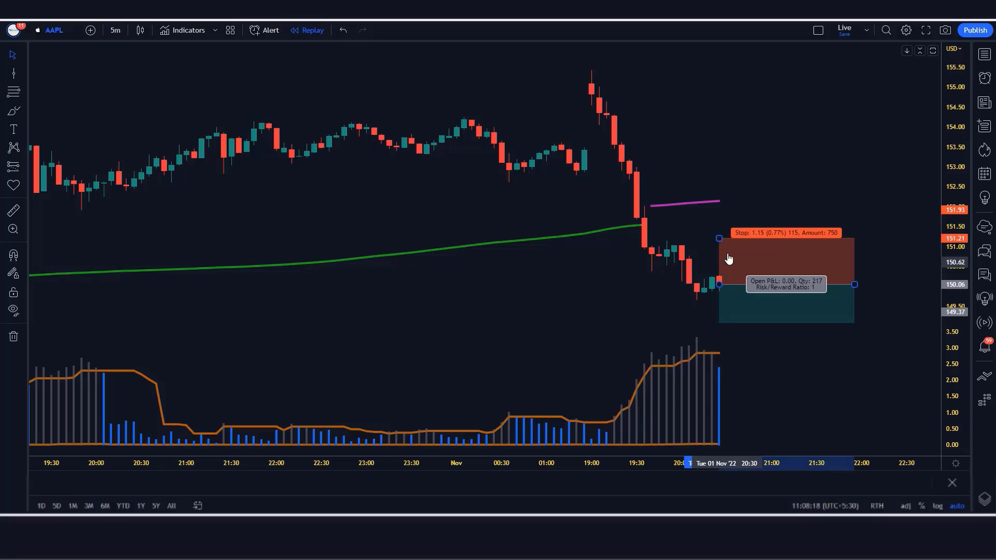
pyautogui.moveTo(721, 238); pyautogui.dragTo(726, 238)
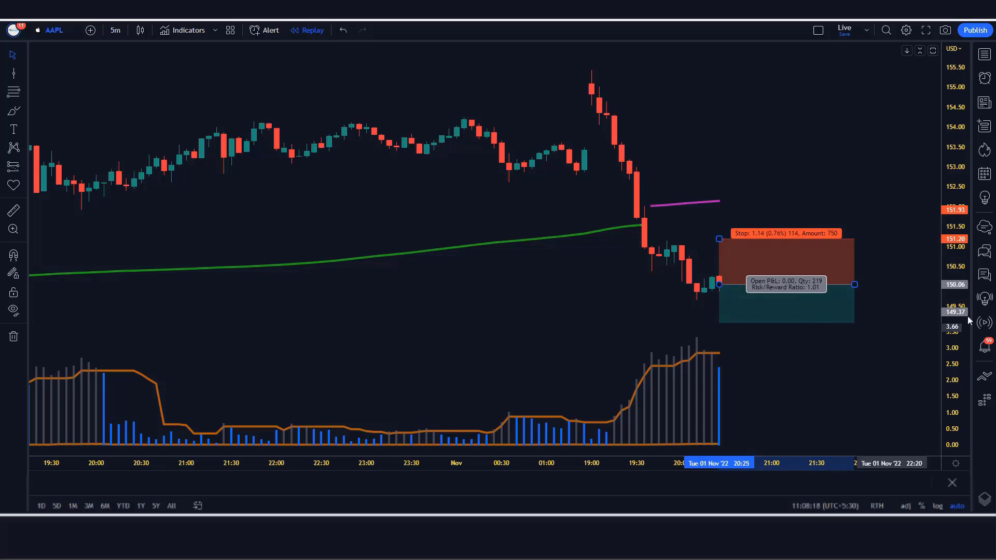
pyautogui.moveTo(960, 250); pyautogui.dragTo(960, 280)
pyautogui.moveTo(718, 239); pyautogui.dragTo(720, 259)
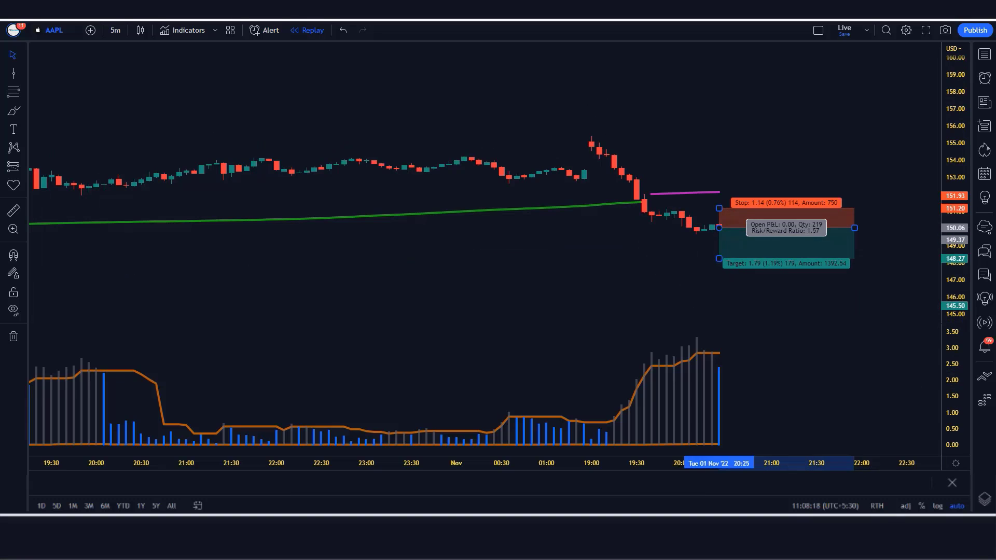
pyautogui.click(872, 280)
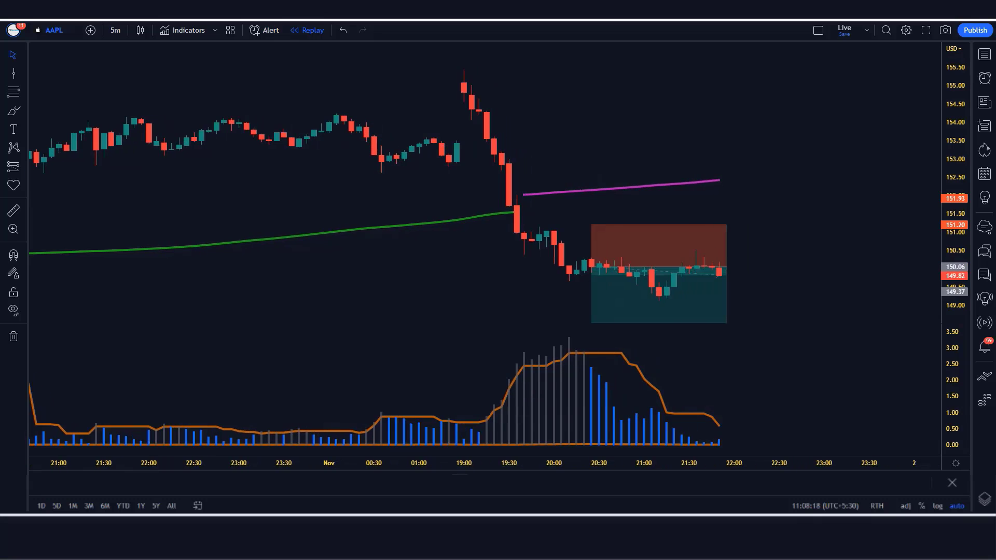
# - Advance the bar replay and repeatedly extend the 1 Nov short position's time span with the price into the 2 Nov session
pyautogui.moveTo(722, 267); pyautogui.dragTo(847, 267)
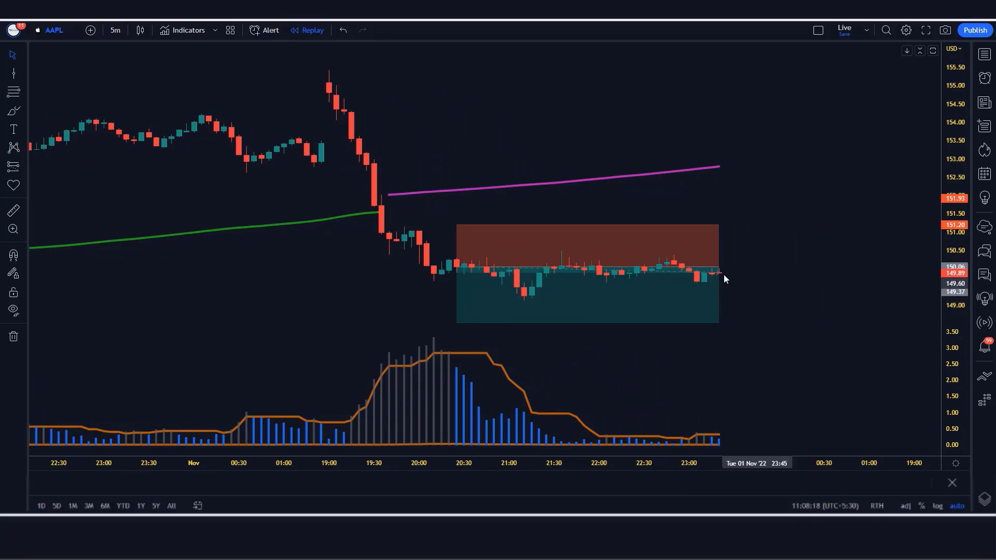
pyautogui.moveTo(724, 276); pyautogui.dragTo(846, 290)
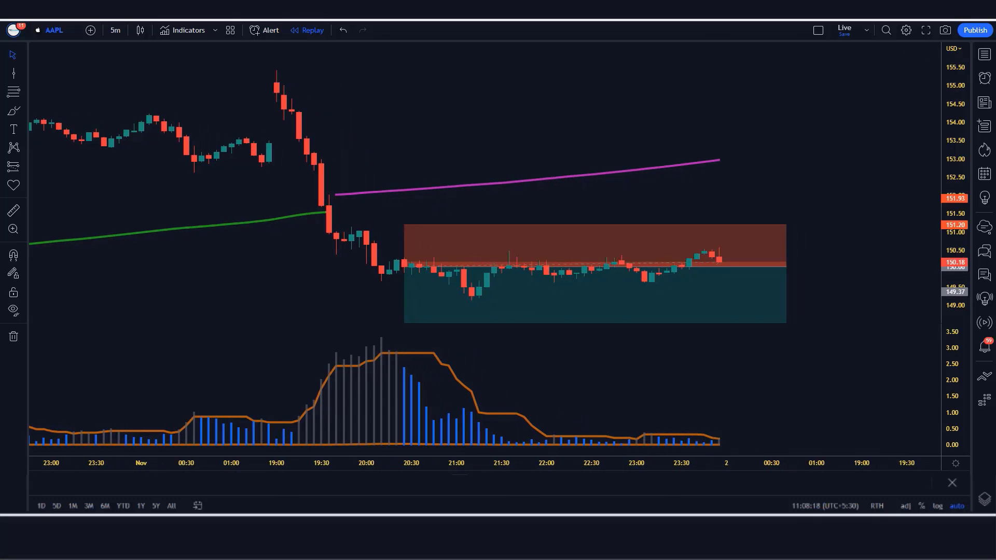
pyautogui.moveTo(721, 270); pyautogui.dragTo(849, 273)
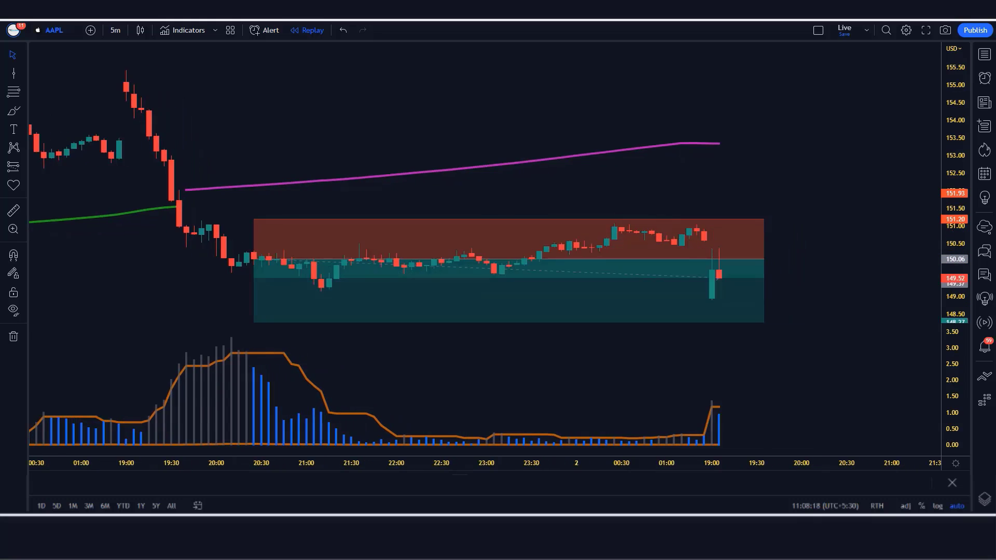
pyautogui.moveTo(720, 254); pyautogui.dragTo(831, 257)
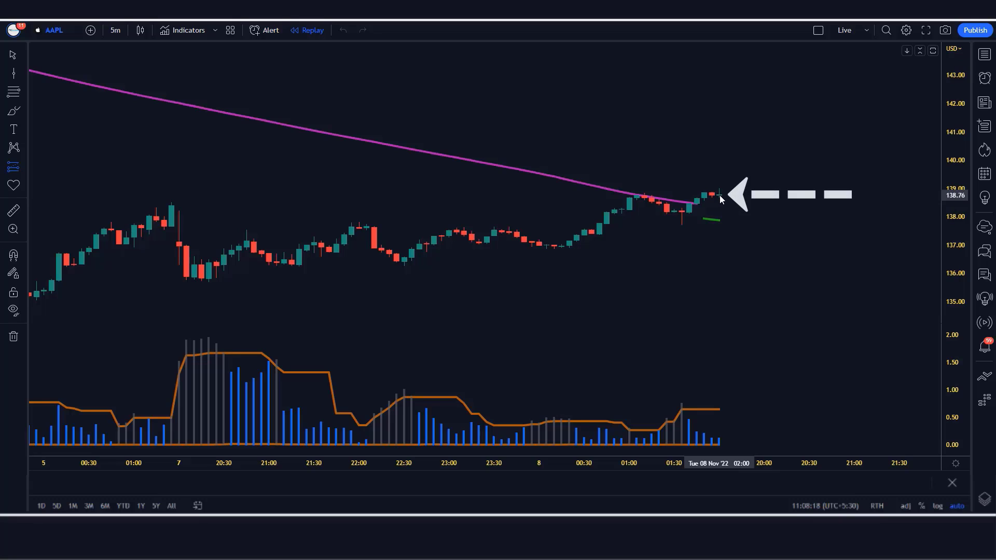
# - Place a long position at 138.76 on the 02:00 candle of 8 Nov, with a stop distance of 1.57 and a target distance of 2.35
pyautogui.click(720, 195)
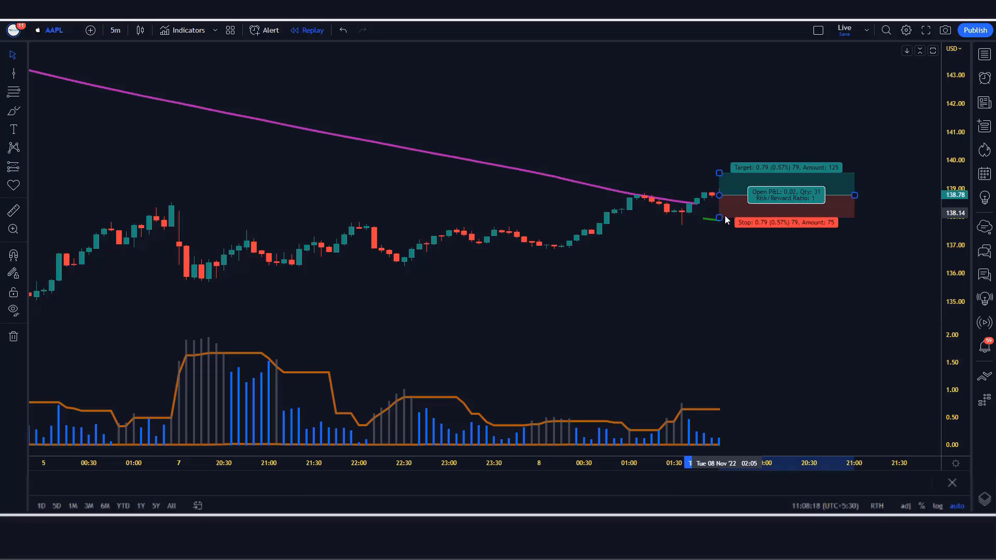
pyautogui.moveTo(718, 218); pyautogui.dragTo(719, 240)
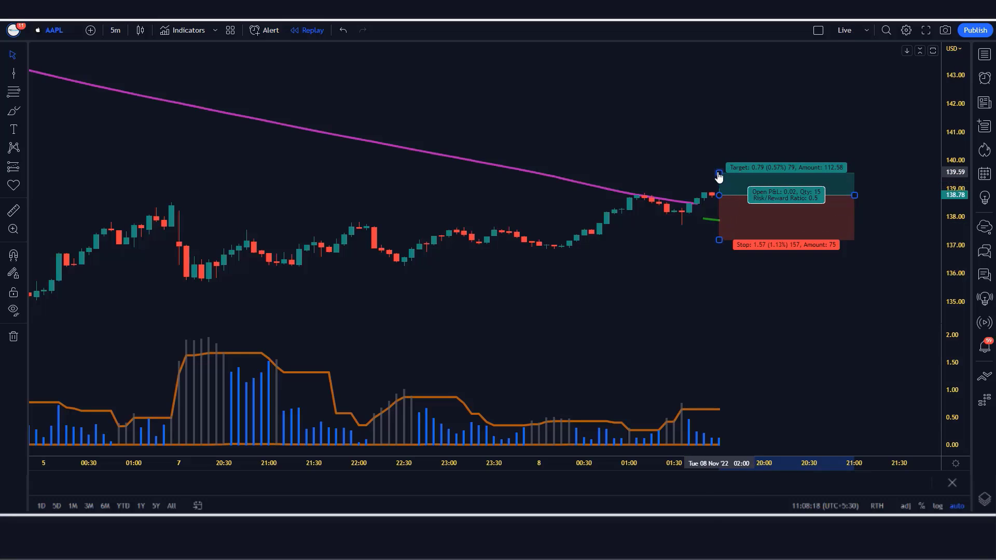
pyautogui.moveTo(718, 173); pyautogui.dragTo(725, 128)
pyautogui.click(643, 398)
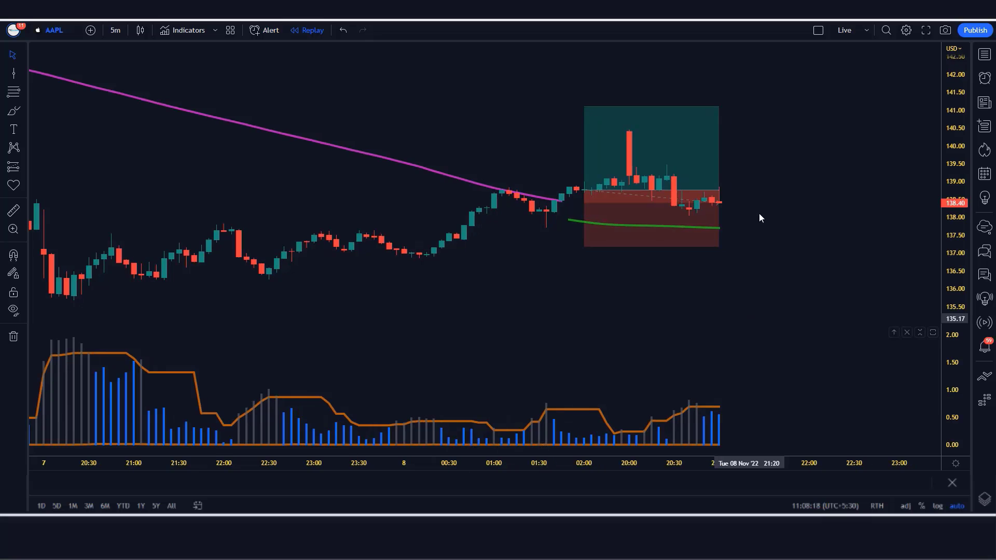
# - Advance the bar replay while extending the 8 Nov long position, and trim its time span to end at 22:55 on 8 Nov
pyautogui.moveTo(714, 190); pyautogui.dragTo(831, 190)
pyautogui.click(853, 237)
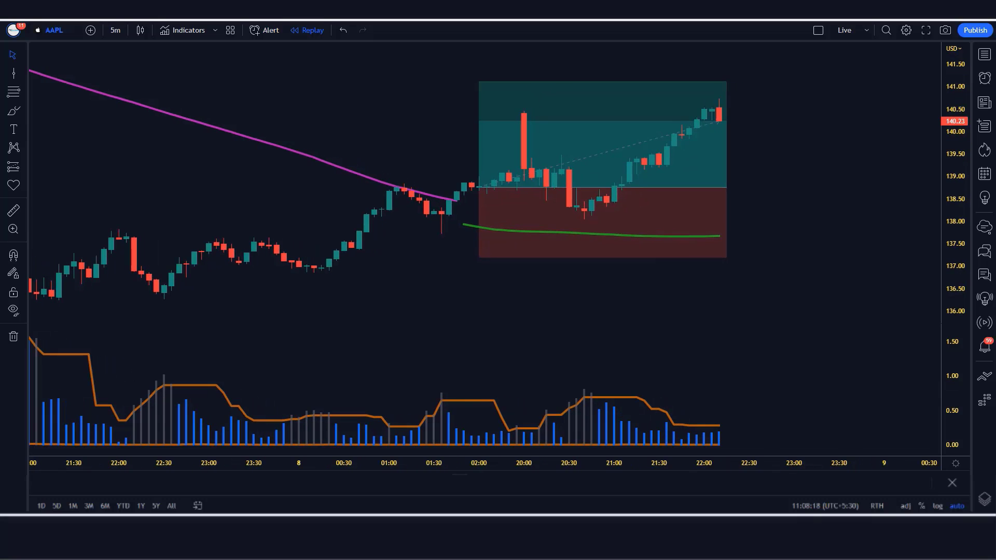
pyautogui.moveTo(723, 189); pyautogui.dragTo(835, 207)
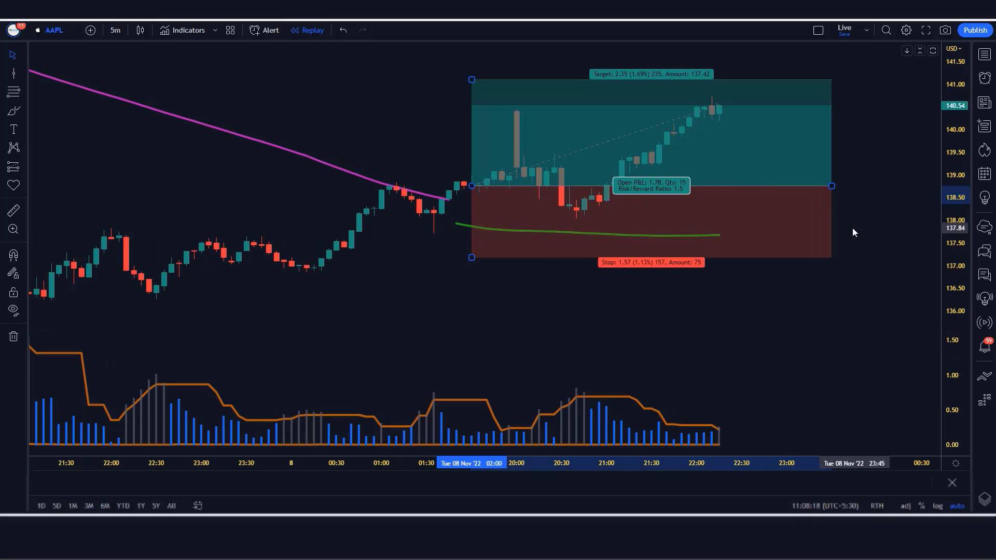
pyautogui.click(851, 231)
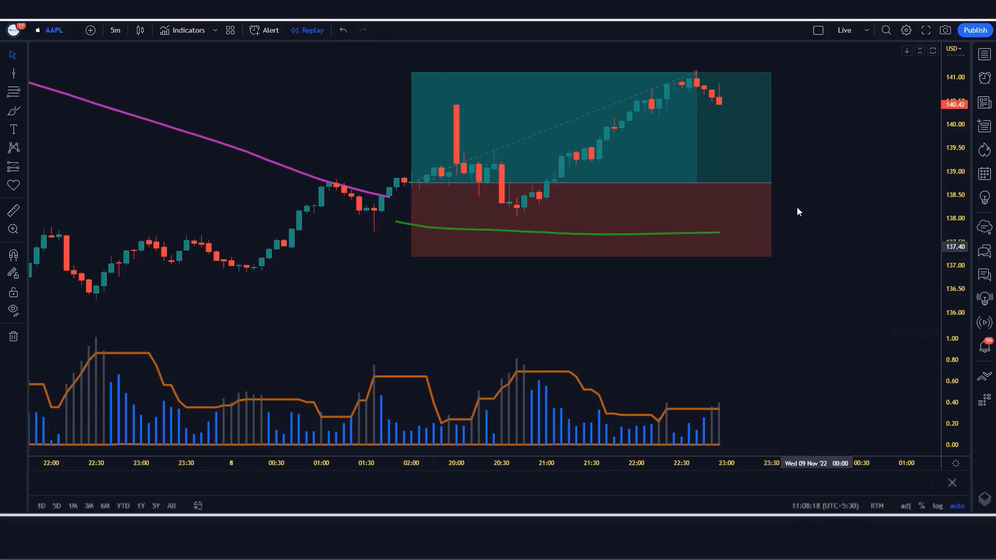
pyautogui.moveTo(772, 183)
pyautogui.moveTo(772, 183); pyautogui.dragTo(722, 222)
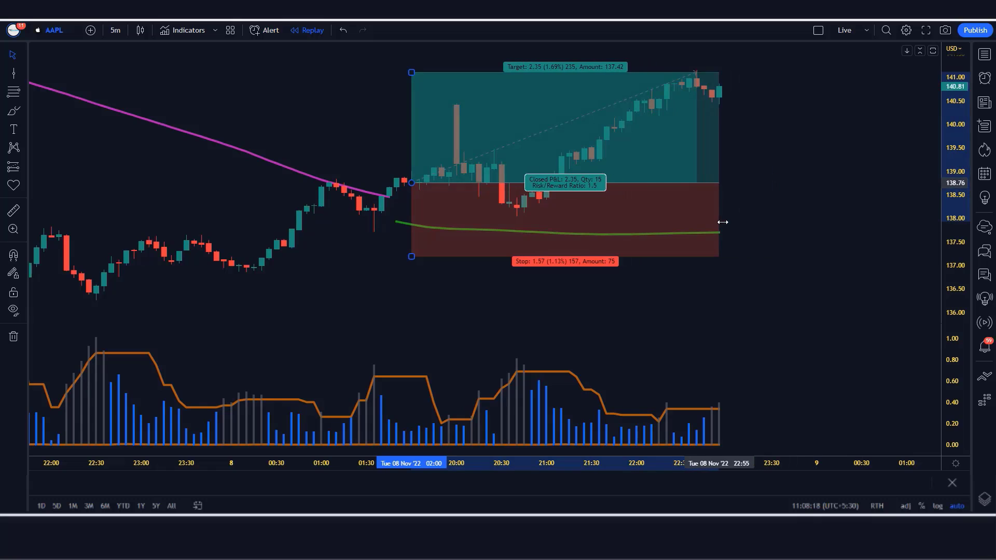
pyautogui.click(750, 256)
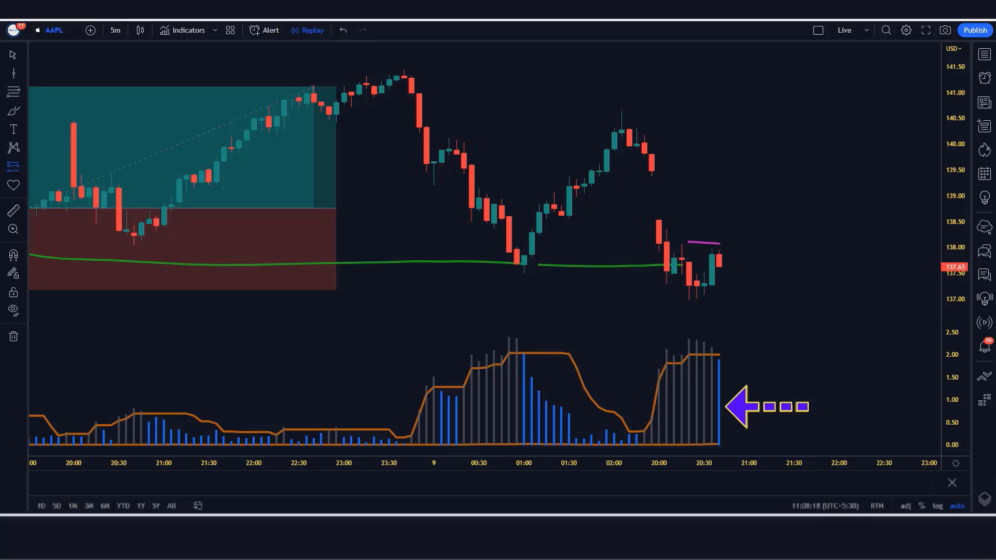
# - Place a short position at 137.64 on the 20:40 candle of 9 Nov, with the stop at 138.59 and the target at 136.15
pyautogui.click(718, 266)
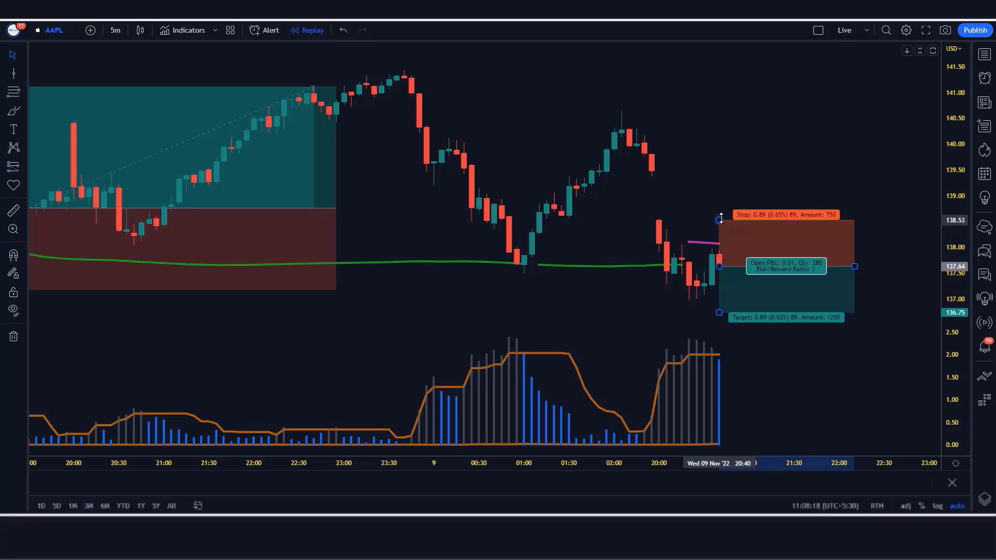
pyautogui.moveTo(720, 219); pyautogui.dragTo(723, 216)
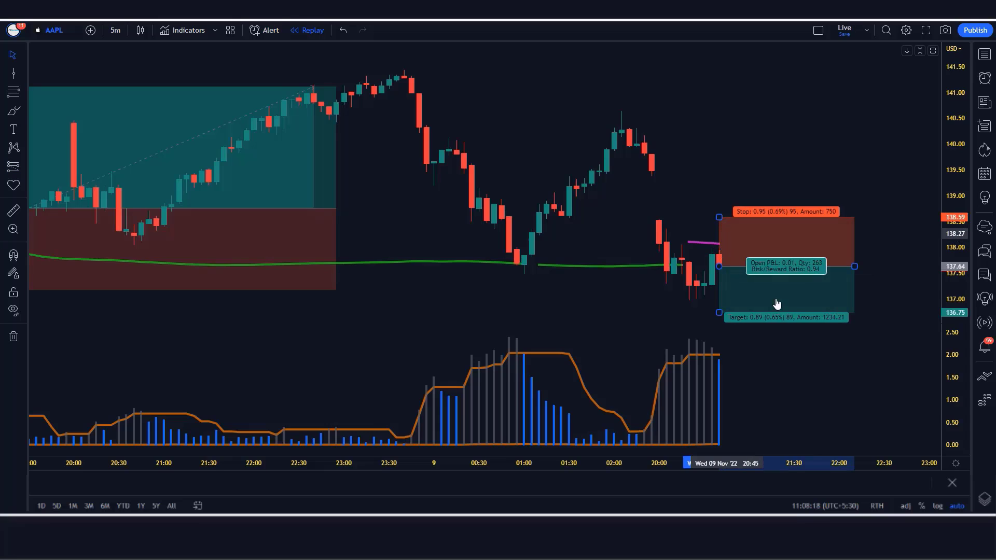
pyautogui.moveTo(718, 313); pyautogui.dragTo(720, 227)
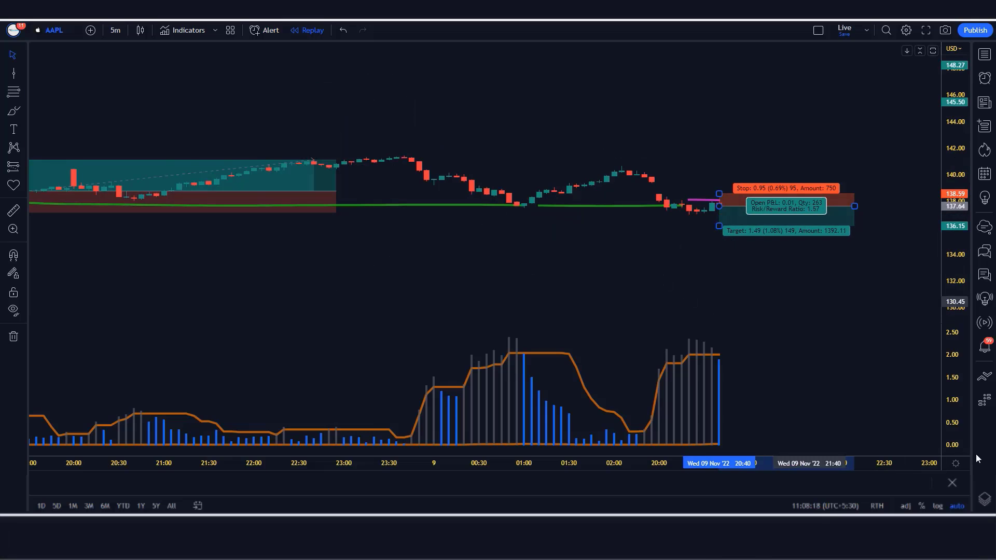
pyautogui.click(661, 319)
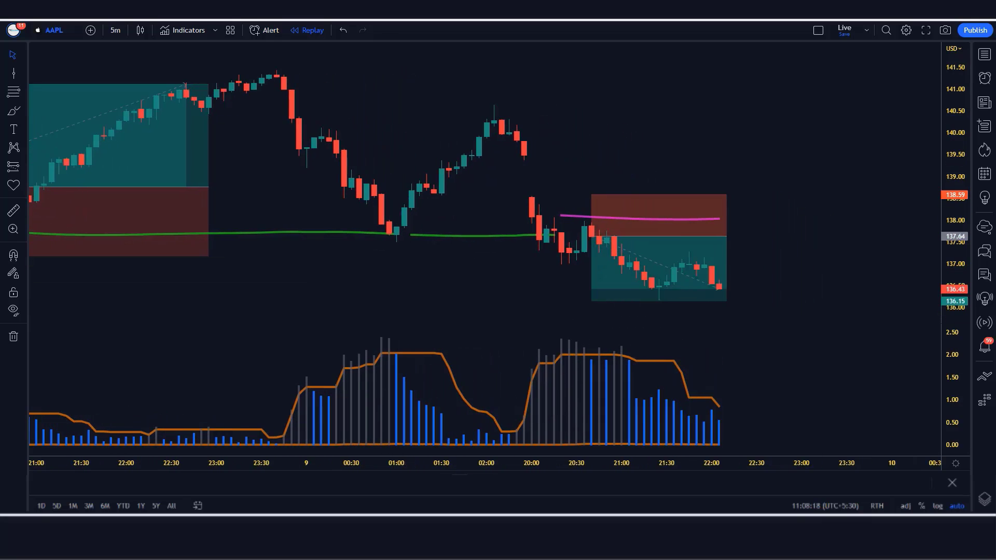
# - Advance the bar replay while extending the 9 Nov short position, and trim its time span to end at about 23:10 on 9 Nov
pyautogui.click(726, 236)
pyautogui.moveTo(726, 236); pyautogui.dragTo(824, 236)
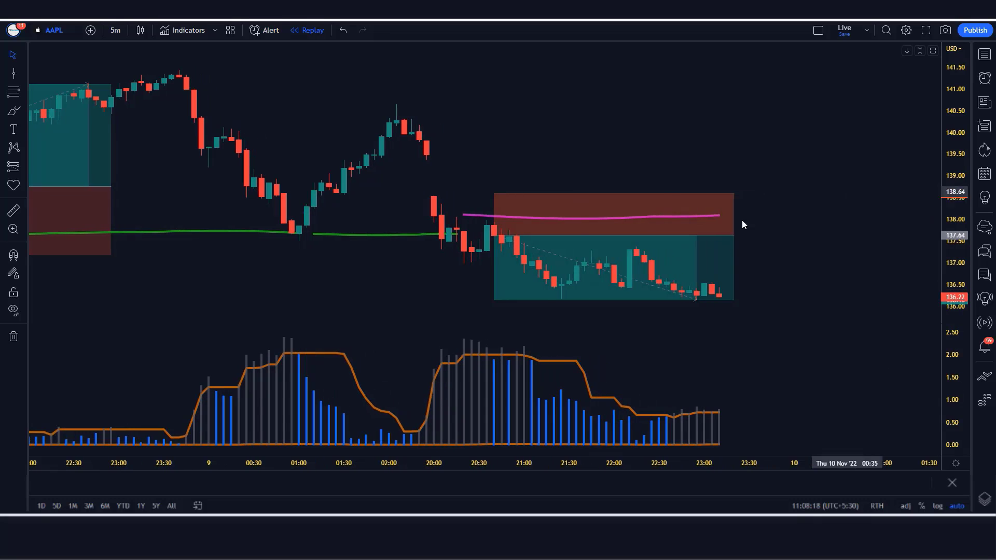
pyautogui.click(733, 235)
pyautogui.moveTo(733, 236); pyautogui.dragTo(721, 268)
pyautogui.click(744, 319)
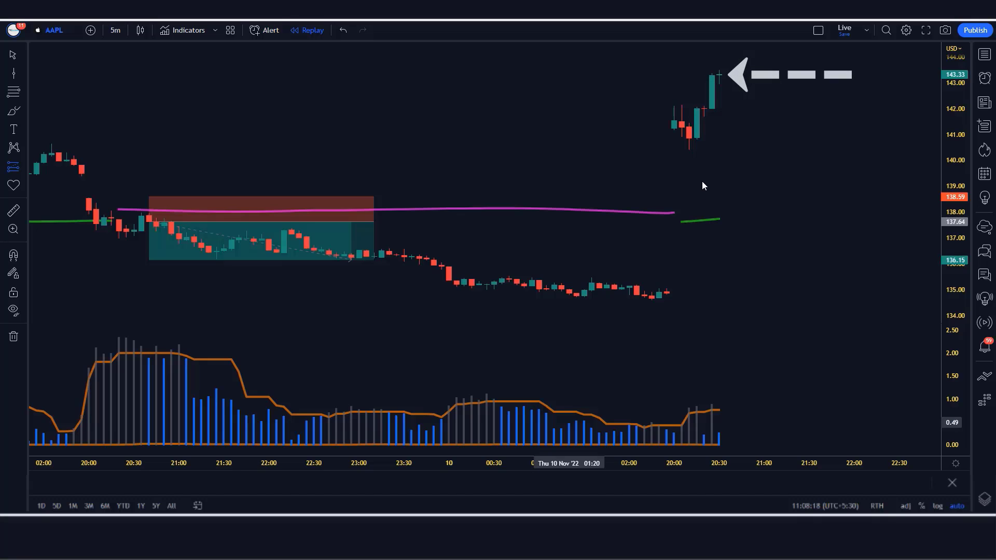
# - Place a long position on the 20:30 candle of 10 Nov, with a stop distance of 2.88 and a target distance of 4.45
pyautogui.click(719, 74)
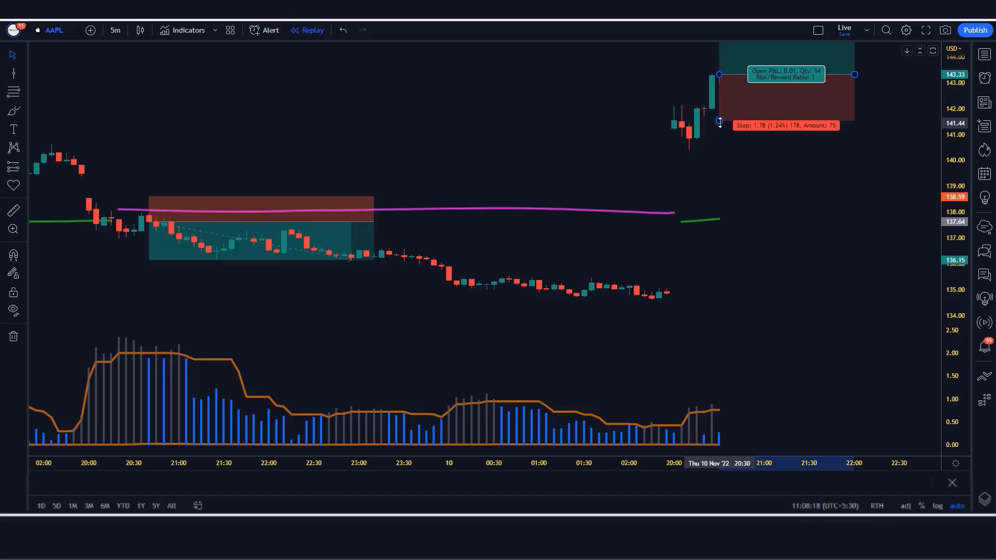
pyautogui.moveTo(719, 123); pyautogui.dragTo(722, 149)
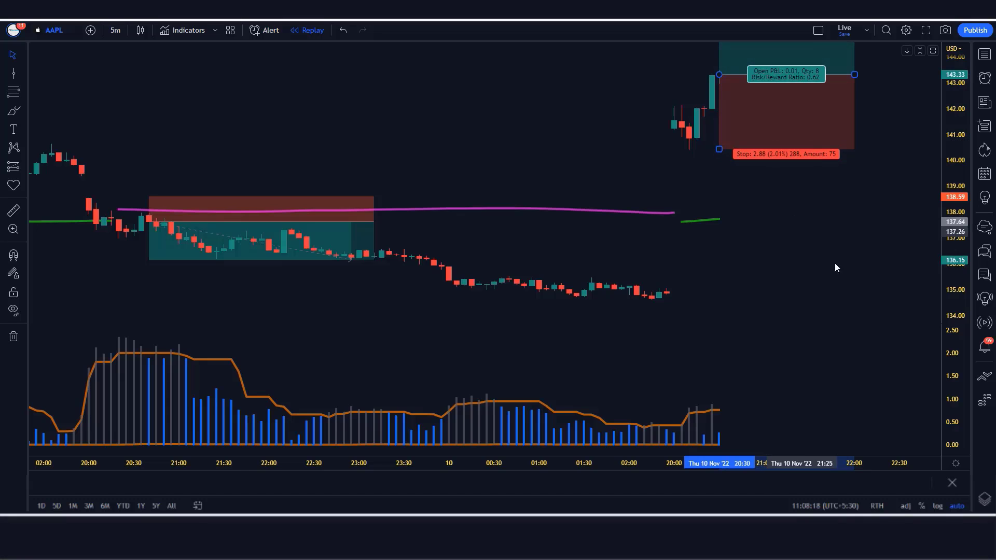
pyautogui.moveTo(962, 158); pyautogui.dragTo(954, 163)
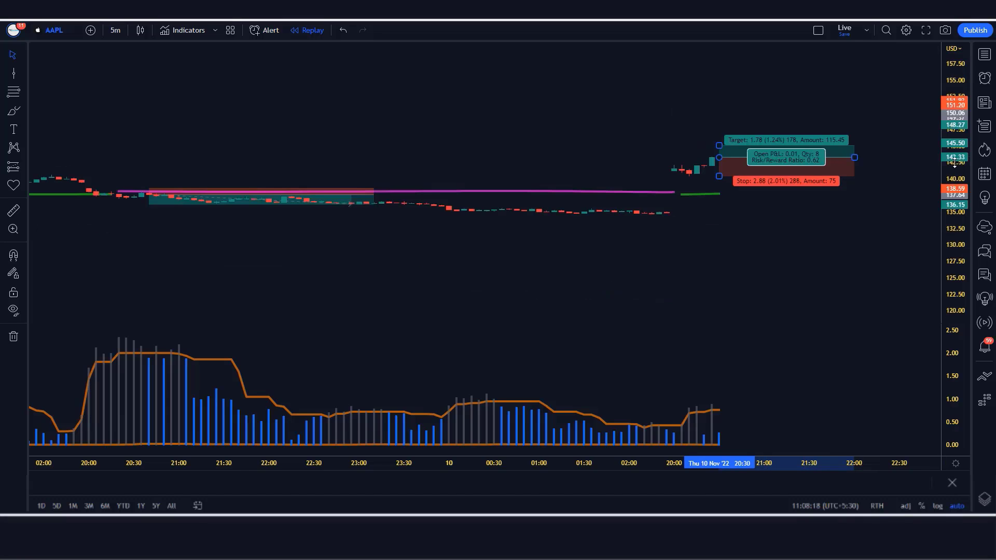
pyautogui.moveTo(720, 145); pyautogui.dragTo(722, 128)
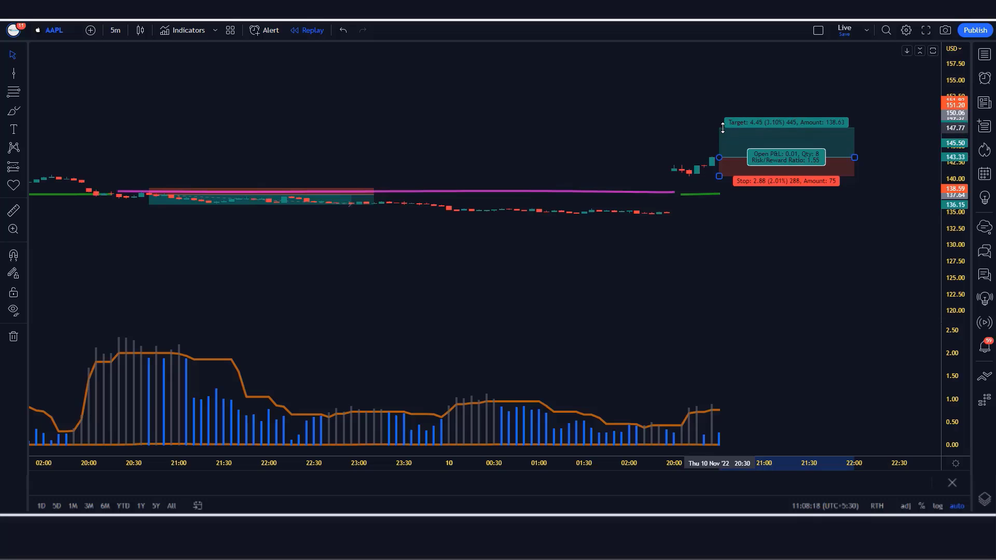
pyautogui.doubleClick(954, 207)
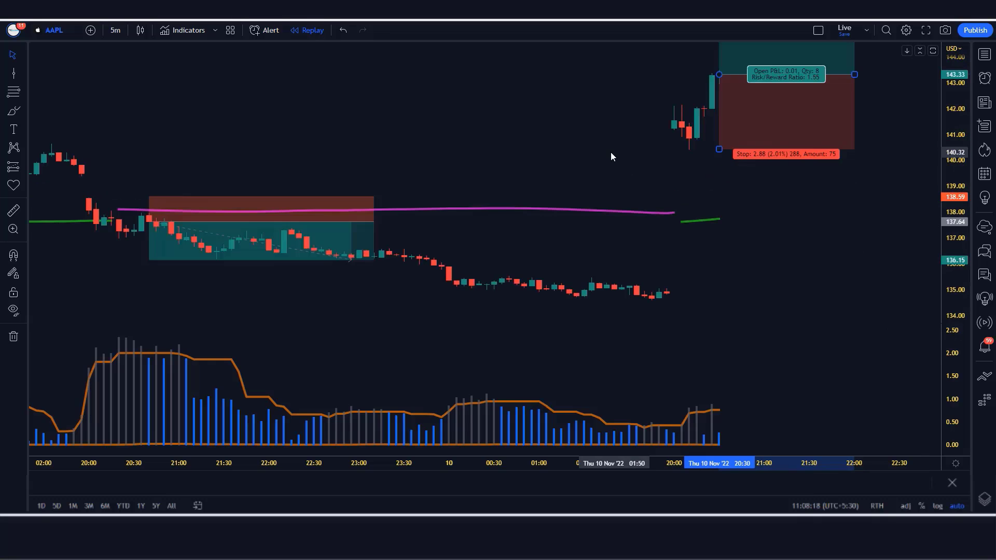
pyautogui.click(611, 156)
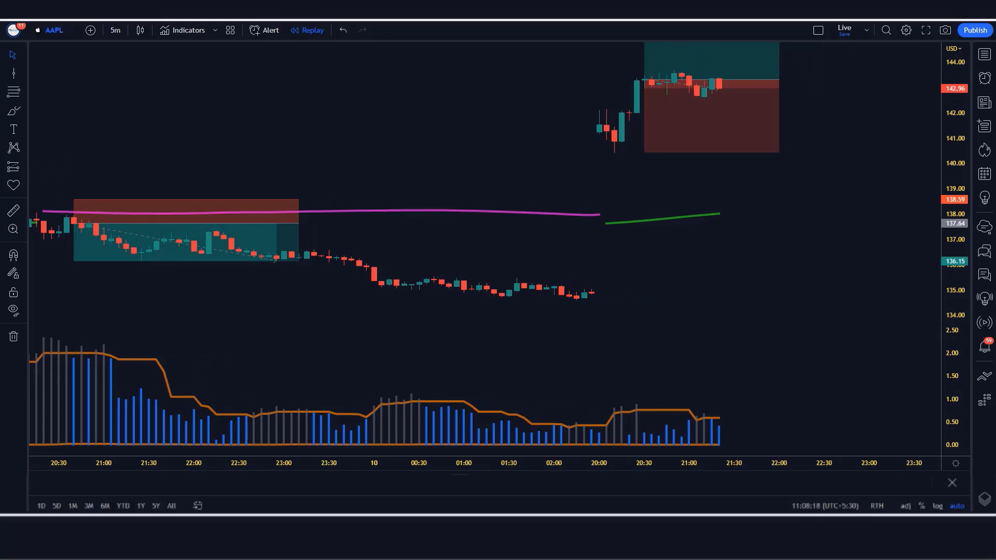
# - Advance the bar replay while extending the 10 Nov long position, and trim its time span to end at about 21:05 on 11 Nov
pyautogui.moveTo(722, 79); pyautogui.dragTo(861, 79)
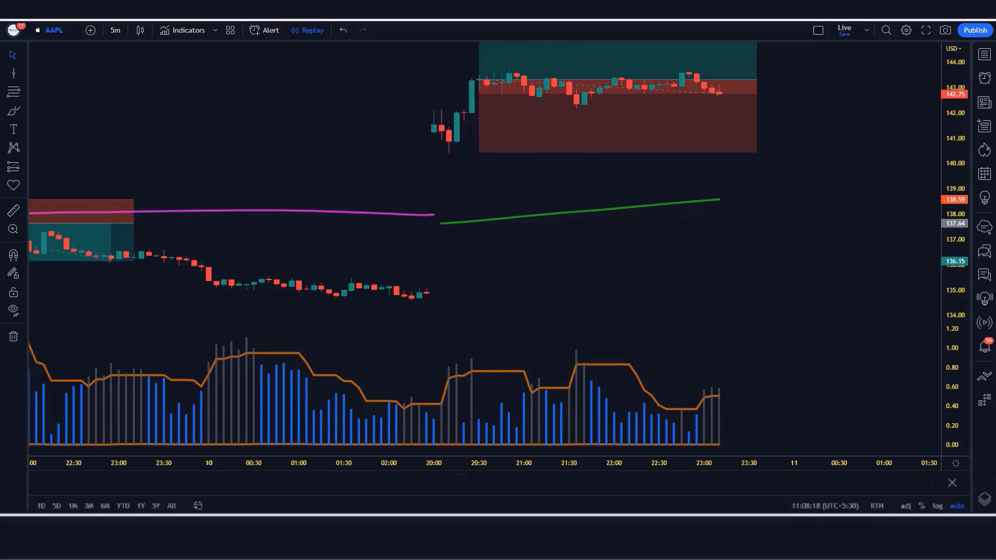
pyautogui.moveTo(719, 81); pyautogui.dragTo(878, 122)
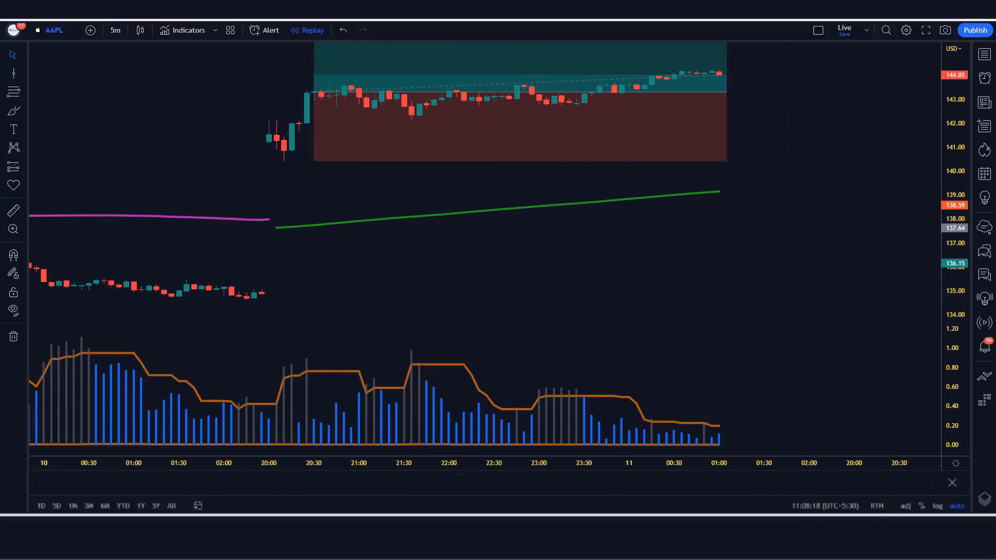
pyautogui.moveTo(719, 92); pyautogui.dragTo(861, 92)
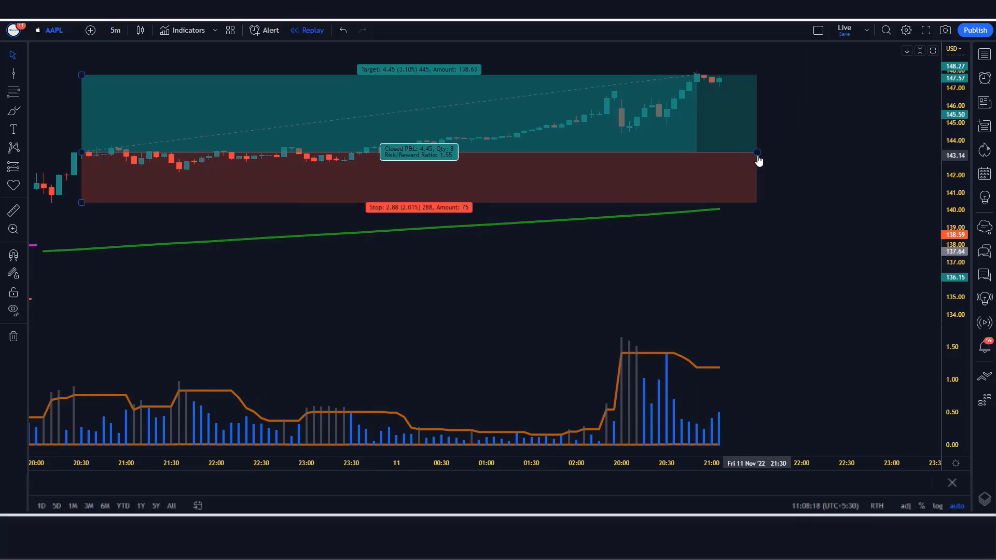
pyautogui.moveTo(757, 153); pyautogui.dragTo(737, 156)
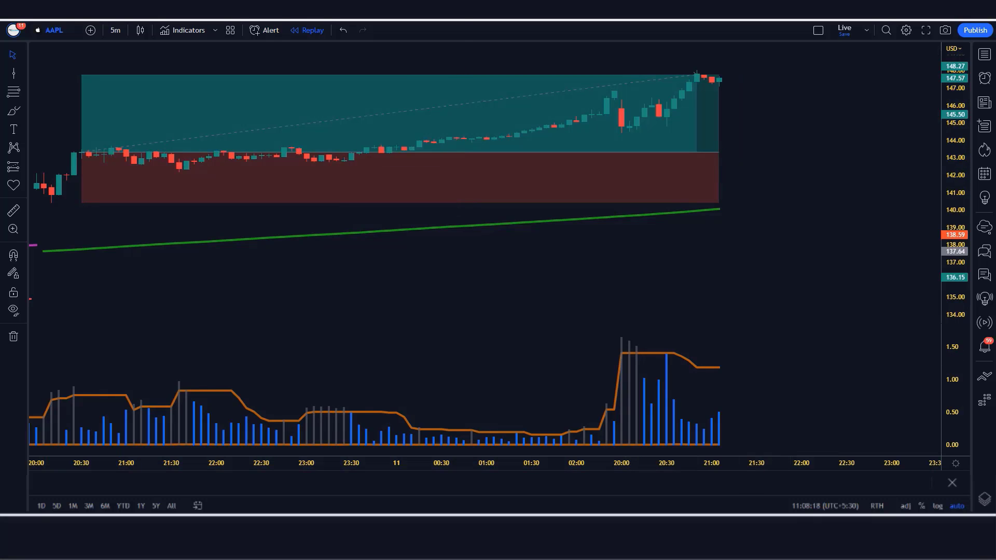